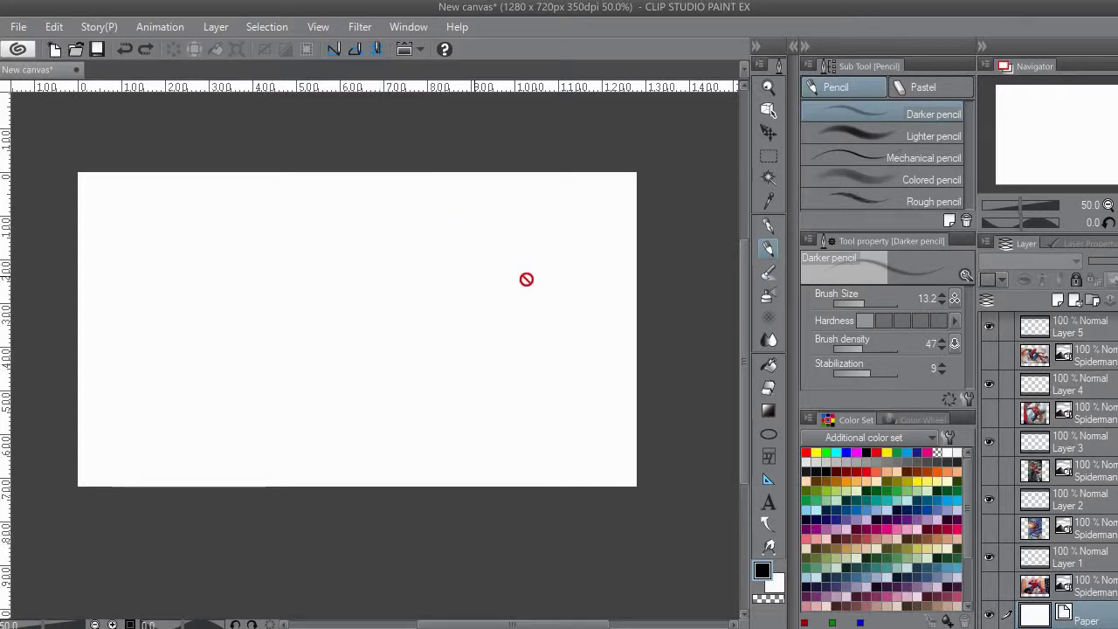
# On Layer 5, sketch the rounded top and upper sides of a ribcage with the Darker pencil in black
pyautogui.click(768, 226)
pyautogui.click(770, 249)
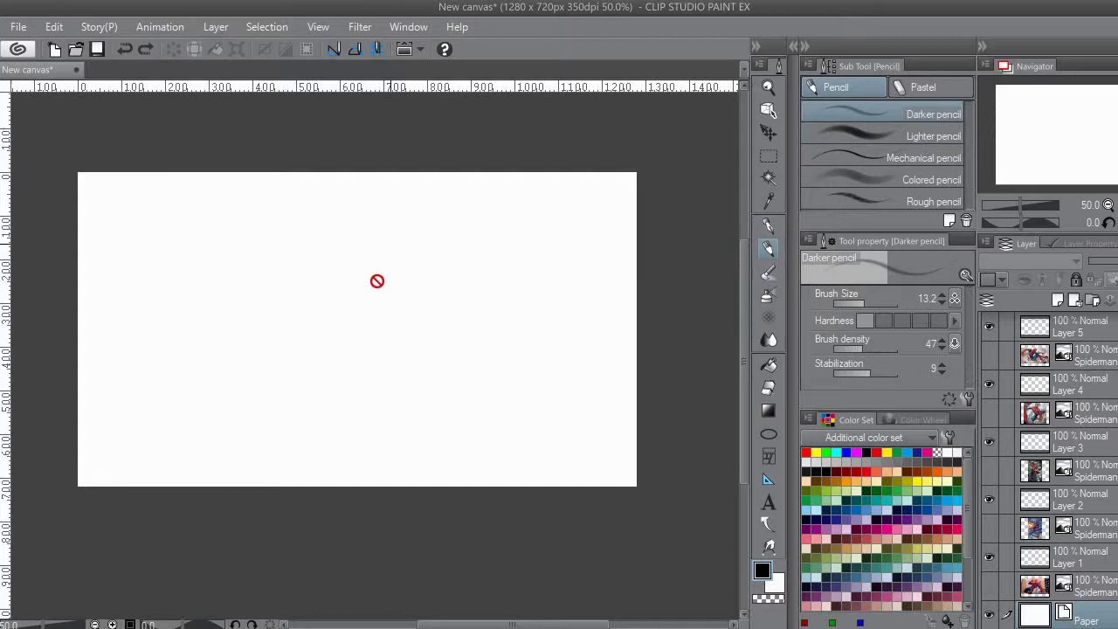
pyautogui.click(1092, 339)
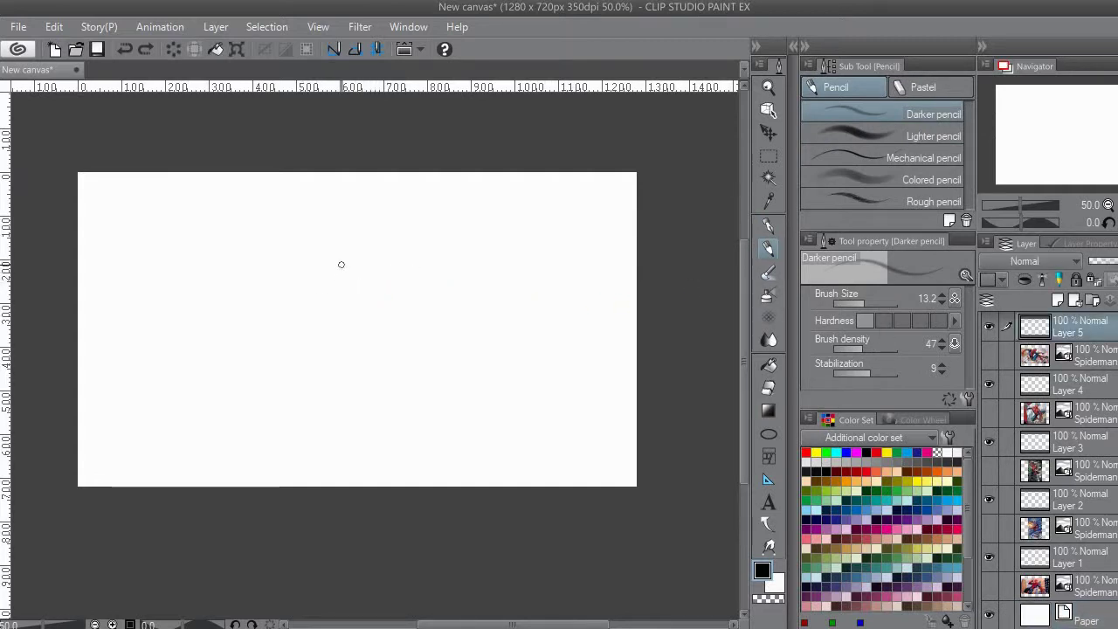
pyautogui.moveTo(334, 294)
pyautogui.mouseDown()
pyautogui.moveTo(361, 240)
pyautogui.moveTo(324, 280)
pyautogui.moveTo(339, 321)
pyautogui.mouseUp()
pyautogui.moveTo(334, 255)
pyautogui.mouseDown()
pyautogui.moveTo(324, 276)
pyautogui.moveTo(341, 319)
pyautogui.mouseUp()
pyautogui.moveTo(323, 262)
pyautogui.mouseDown()
pyautogui.moveTo(344, 356)
pyautogui.moveTo(328, 252)
pyautogui.mouseUp()
pyautogui.moveTo(339, 302)
pyautogui.mouseDown()
pyautogui.moveTo(369, 226)
pyautogui.moveTo(434, 237)
pyautogui.mouseUp()
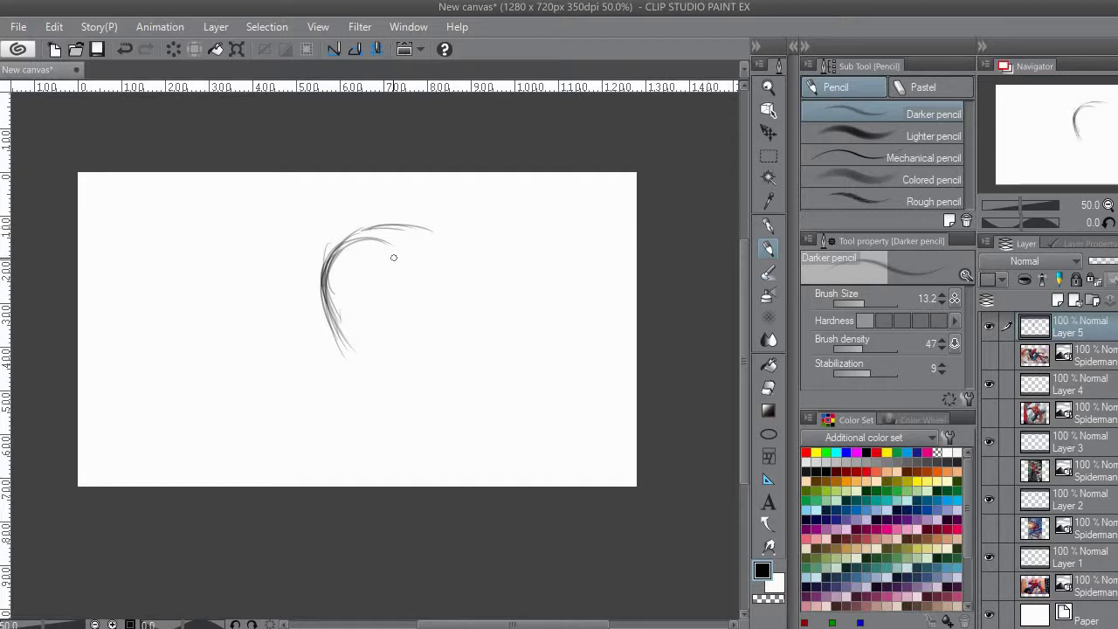
pyautogui.moveTo(341, 244)
pyautogui.mouseDown()
pyautogui.moveTo(409, 220)
pyautogui.moveTo(389, 219)
pyautogui.moveTo(461, 231)
pyautogui.moveTo(479, 235)
pyautogui.moveTo(455, 233)
pyautogui.moveTo(484, 278)
pyautogui.mouseUp()
pyautogui.moveTo(461, 238)
pyautogui.mouseDown()
pyautogui.moveTo(478, 300)
pyautogui.moveTo(463, 343)
pyautogui.mouseUp()
pyautogui.moveTo(482, 260); pyautogui.dragTo(464, 344)
pyautogui.moveTo(481, 290); pyautogui.dragTo(461, 346)
# Extend the torso outline downward with tapering sides and close it with a narrower bottom edge
pyautogui.moveTo(332, 282)
pyautogui.mouseDown()
pyautogui.moveTo(336, 359)
pyautogui.moveTo(338, 315)
pyautogui.moveTo(365, 417)
pyautogui.mouseUp()
pyautogui.moveTo(320, 285)
pyautogui.mouseDown()
pyautogui.moveTo(336, 357)
pyautogui.moveTo(375, 420)
pyautogui.mouseUp()
pyautogui.moveTo(319, 313); pyautogui.dragTo(377, 409)
pyautogui.moveTo(343, 371)
pyautogui.mouseDown()
pyautogui.moveTo(374, 403)
pyautogui.moveTo(426, 409)
pyautogui.moveTo(456, 388)
pyautogui.moveTo(456, 343)
pyautogui.mouseUp()
pyautogui.moveTo(458, 383); pyautogui.dragTo(477, 314)
# Sketch the rounded shoulders and rough upper arms on both sides of the torso
pyautogui.moveTo(428, 255)
pyautogui.mouseDown()
pyautogui.moveTo(455, 255)
pyautogui.moveTo(448, 296)
pyautogui.moveTo(469, 296)
pyautogui.moveTo(434, 283)
pyautogui.moveTo(440, 247)
pyautogui.moveTo(473, 225)
pyautogui.moveTo(488, 283)
pyautogui.mouseUp()
pyautogui.moveTo(451, 229)
pyautogui.mouseDown()
pyautogui.moveTo(495, 280)
pyautogui.moveTo(465, 298)
pyautogui.moveTo(492, 264)
pyautogui.moveTo(527, 304)
pyautogui.moveTo(493, 332)
pyautogui.moveTo(530, 306)
pyautogui.moveTo(496, 360)
pyautogui.moveTo(535, 418)
pyautogui.mouseUp()
pyautogui.moveTo(531, 302)
pyautogui.mouseDown()
pyautogui.moveTo(554, 349)
pyautogui.moveTo(559, 404)
pyautogui.mouseUp()
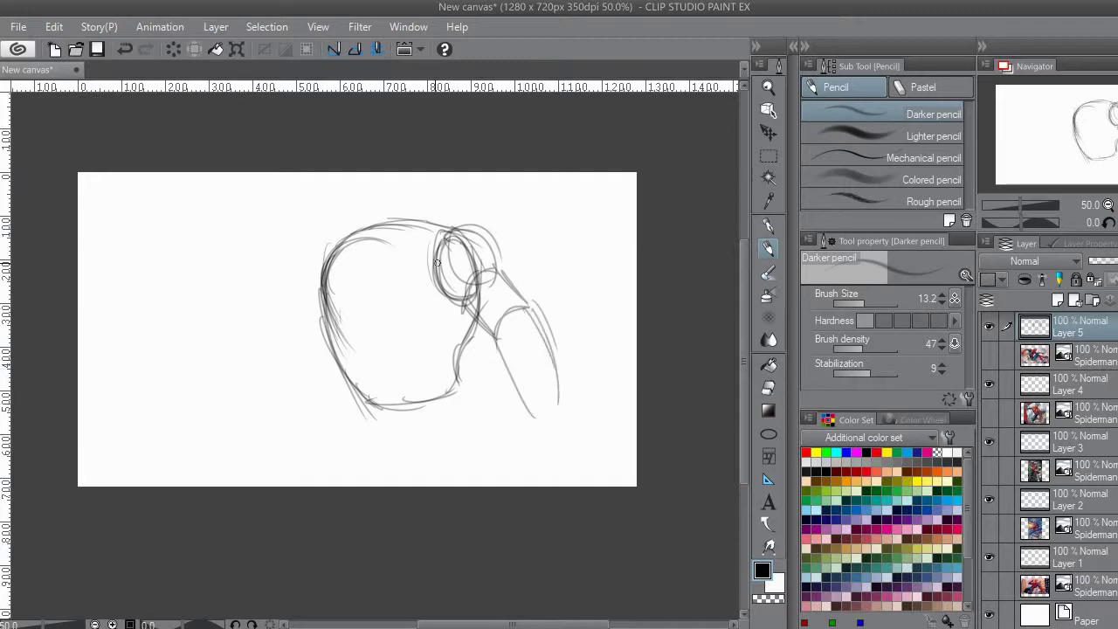
pyautogui.moveTo(333, 239)
pyautogui.mouseDown()
pyautogui.moveTo(312, 264)
pyautogui.moveTo(321, 295)
pyautogui.moveTo(320, 250)
pyautogui.moveTo(326, 307)
pyautogui.moveTo(311, 288)
pyautogui.moveTo(297, 341)
pyautogui.mouseUp()
pyautogui.moveTo(318, 325)
pyautogui.mouseDown()
pyautogui.moveTo(311, 372)
pyautogui.moveTo(272, 441)
pyautogui.mouseUp()
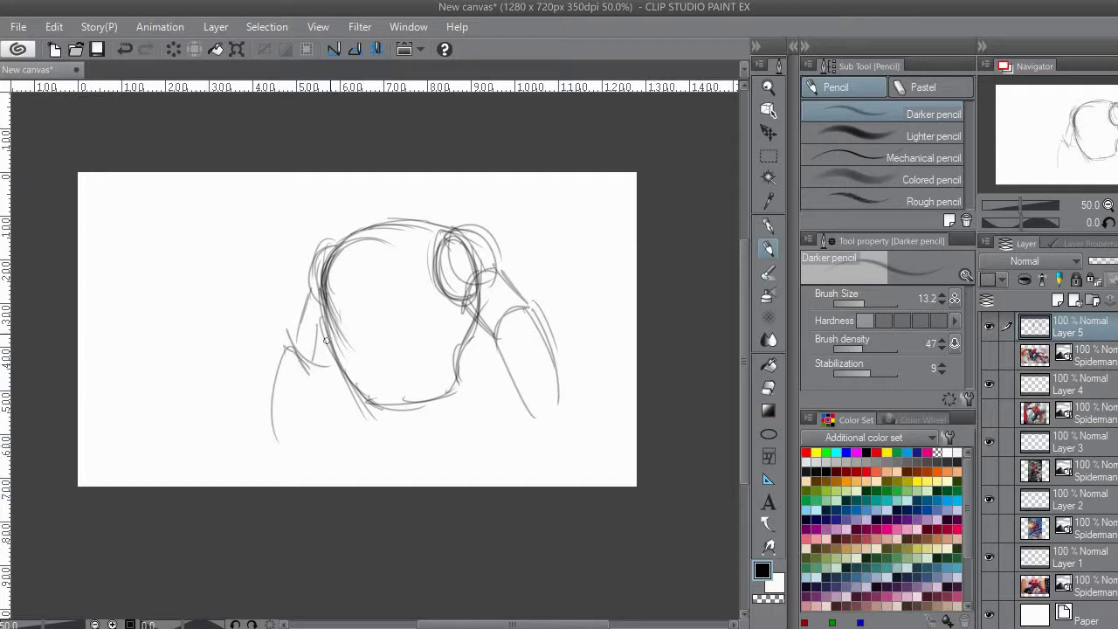
# Draw a small neck ellipse on top of the torso and a curved lower ribcage edge across it
pyautogui.moveTo(374, 228); pyautogui.dragTo(378, 233)
pyautogui.moveTo(373, 215); pyautogui.dragTo(374, 229)
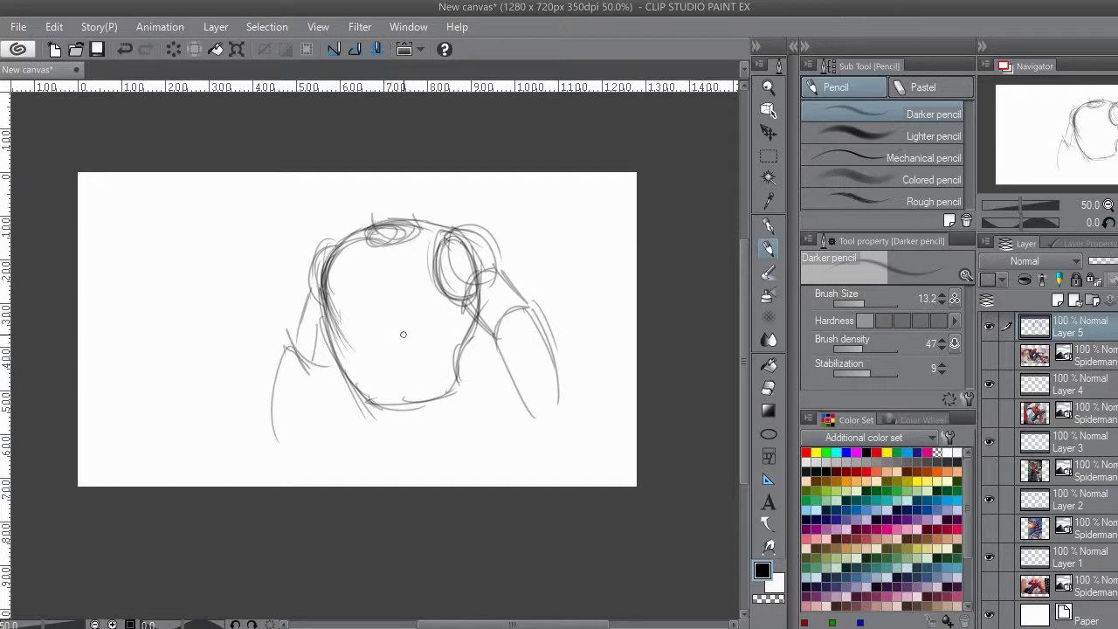
pyautogui.moveTo(328, 299)
pyautogui.mouseDown()
pyautogui.moveTo(381, 364)
pyautogui.moveTo(411, 358)
pyautogui.mouseUp()
pyautogui.moveTo(348, 346); pyautogui.dragTo(451, 344)
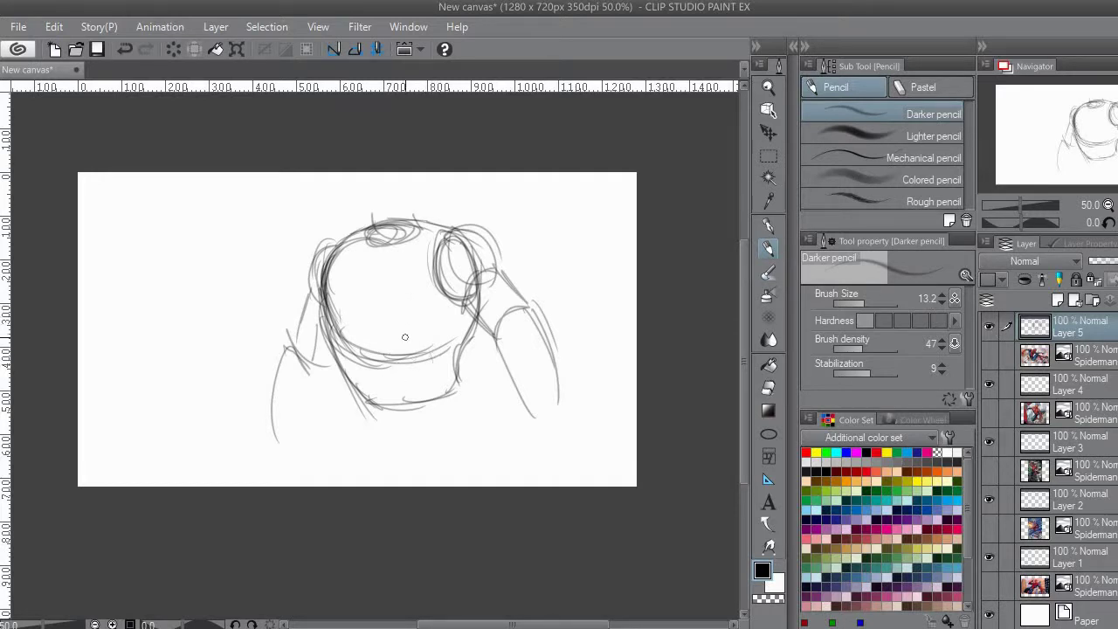
# Erase the old torso lines below the ribcage curve using the Hard eraser at brush size 24.2
pyautogui.press('e')
pyautogui.moveTo(354, 393)
pyautogui.mouseDown()
pyautogui.moveTo(332, 345)
pyautogui.moveTo(363, 404)
pyautogui.moveTo(371, 400)
pyautogui.moveTo(368, 416)
pyautogui.moveTo(375, 399)
pyautogui.moveTo(460, 381)
pyautogui.moveTo(426, 403)
pyautogui.moveTo(447, 393)
pyautogui.moveTo(448, 362)
pyautogui.moveTo(474, 355)
pyautogui.mouseUp()
pyautogui.click(869, 303)
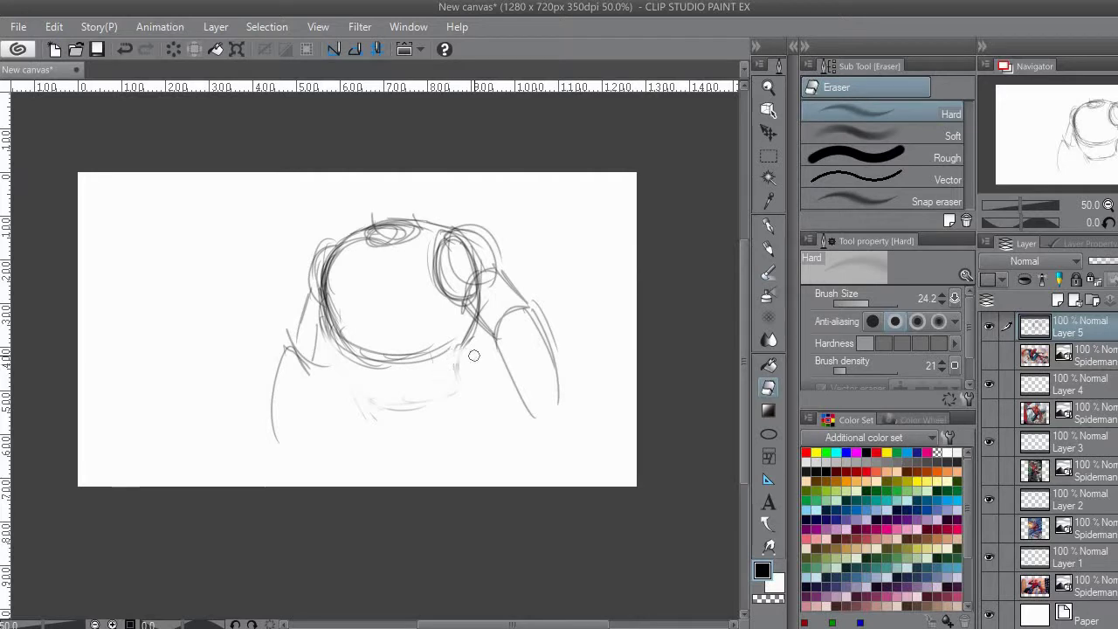
# Reinforce the ribcage's lower edge and sides and the neck ellipse with the Darker pencil
pyautogui.click(767, 232)
pyautogui.click(768, 249)
pyautogui.moveTo(363, 346)
pyautogui.mouseDown()
pyautogui.moveTo(420, 373)
pyautogui.moveTo(455, 338)
pyautogui.moveTo(404, 356)
pyautogui.moveTo(470, 324)
pyautogui.moveTo(370, 349)
pyautogui.mouseUp()
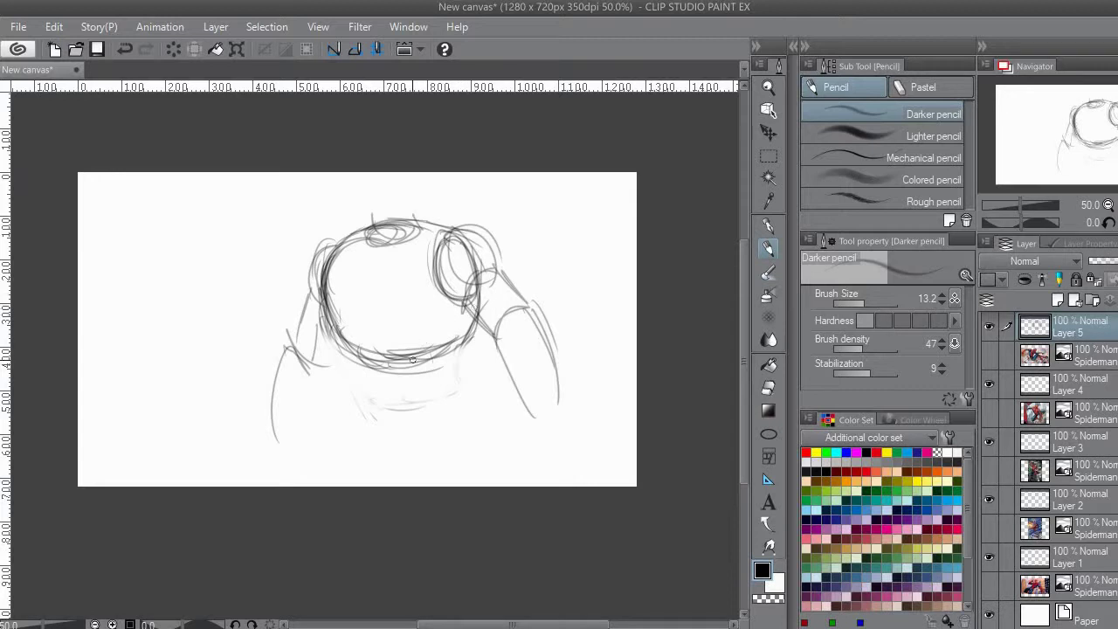
pyautogui.moveTo(326, 325)
pyautogui.mouseDown()
pyautogui.moveTo(384, 364)
pyautogui.moveTo(465, 333)
pyautogui.mouseUp()
pyautogui.moveTo(362, 233)
pyautogui.mouseDown()
pyautogui.moveTo(376, 229)
pyautogui.moveTo(382, 248)
pyautogui.mouseUp()
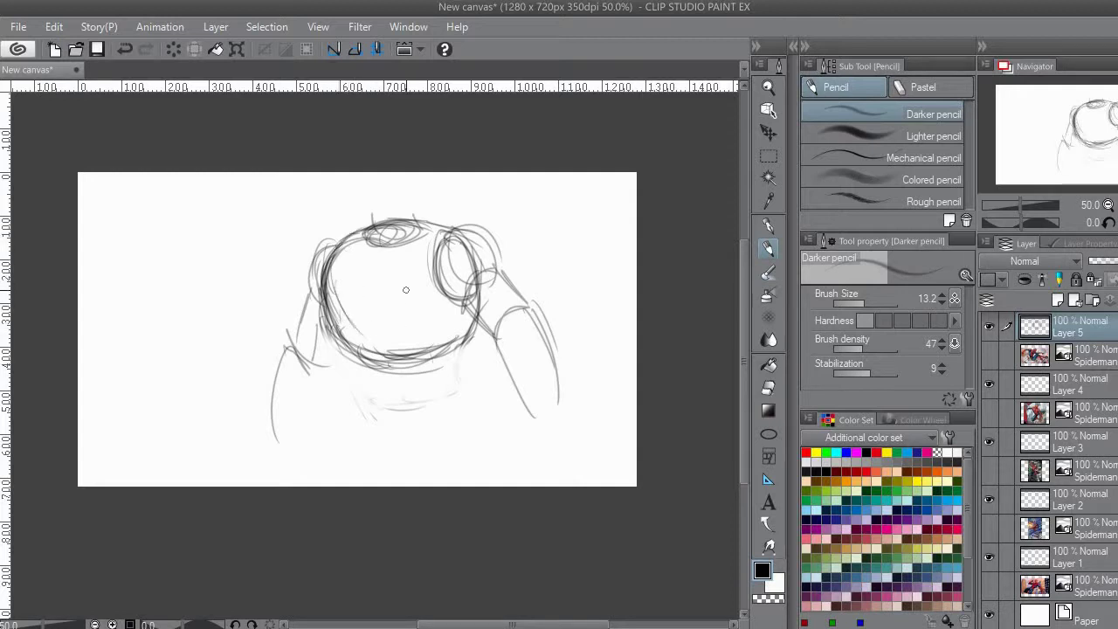
# Add the abdomen lines under the ribcage and a centre line from the neck down through the waist
pyautogui.moveTo(355, 345)
pyautogui.mouseDown()
pyautogui.moveTo(398, 358)
pyautogui.moveTo(454, 352)
pyautogui.moveTo(399, 368)
pyautogui.mouseUp()
pyautogui.moveTo(390, 234); pyautogui.dragTo(412, 340)
pyautogui.moveTo(394, 261); pyautogui.dragTo(407, 403)
pyautogui.moveTo(393, 241); pyautogui.dragTo(410, 425)
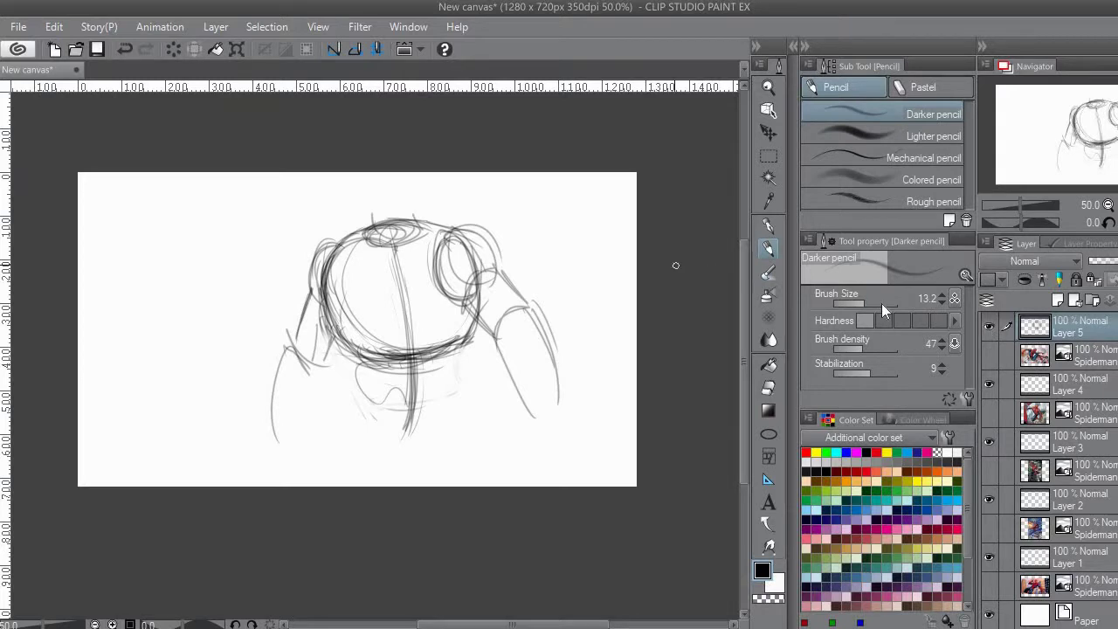
# Hide Layer 5, show the Spiderman reference directly above Paper, and reduce that reference's opacity to 42%
pyautogui.click(987, 328)
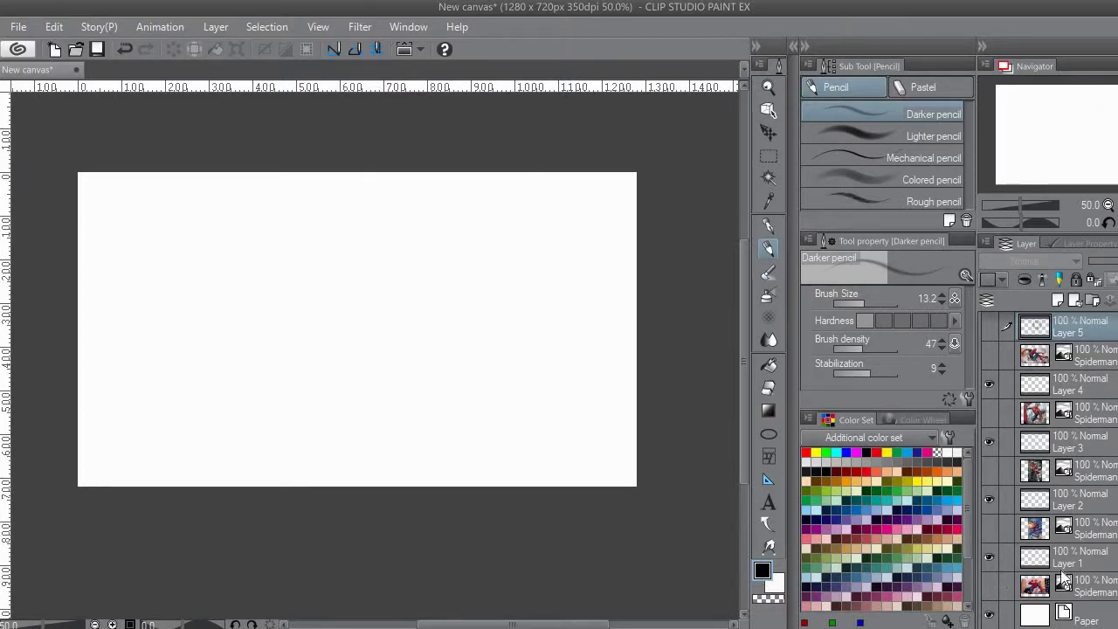
pyautogui.click(1086, 587)
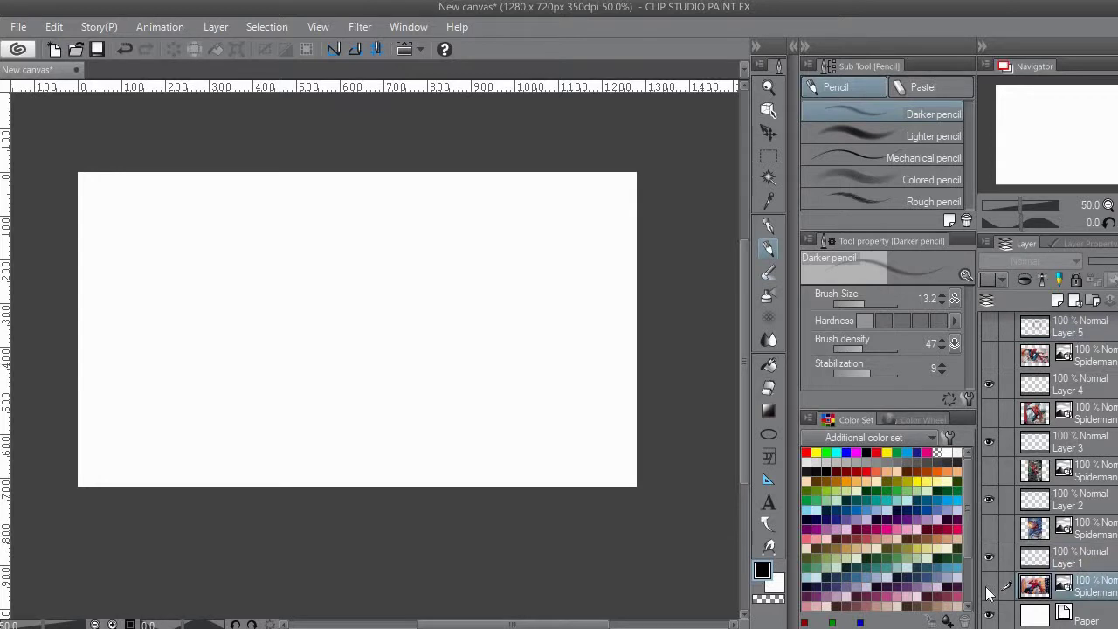
pyautogui.click(989, 585)
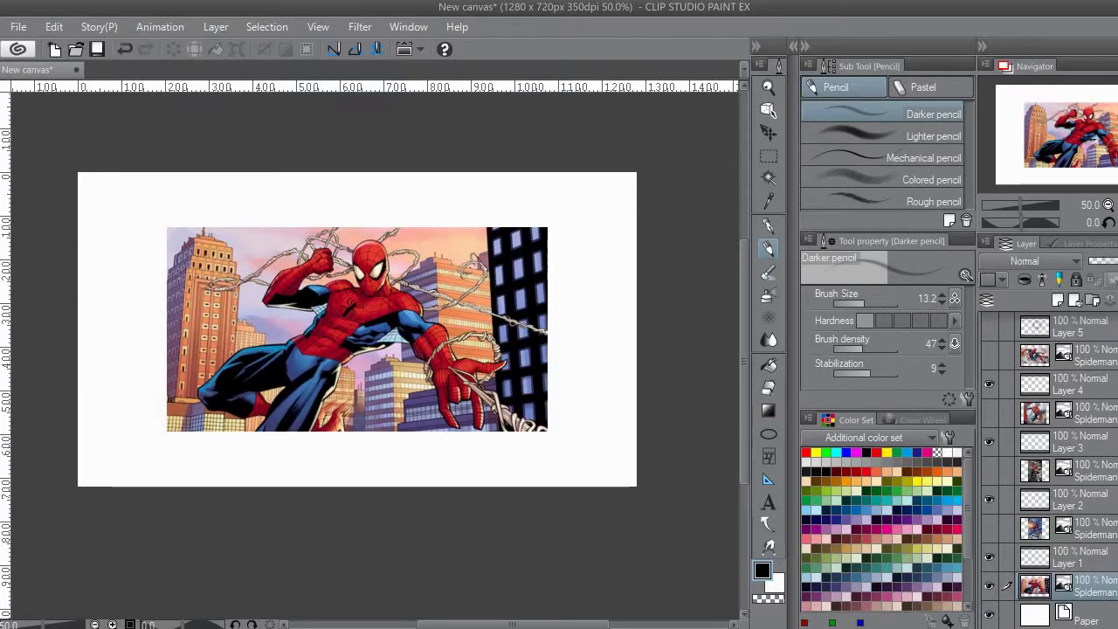
pyautogui.click(1115, 261)
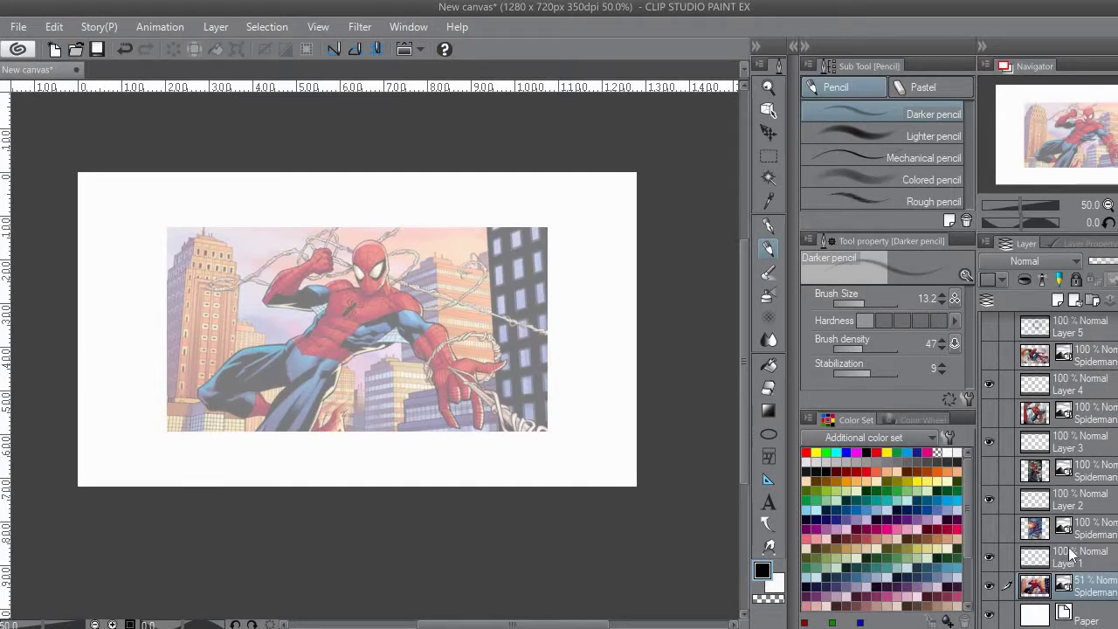
pyautogui.moveTo(1113, 260); pyautogui.dragTo(1116, 261)
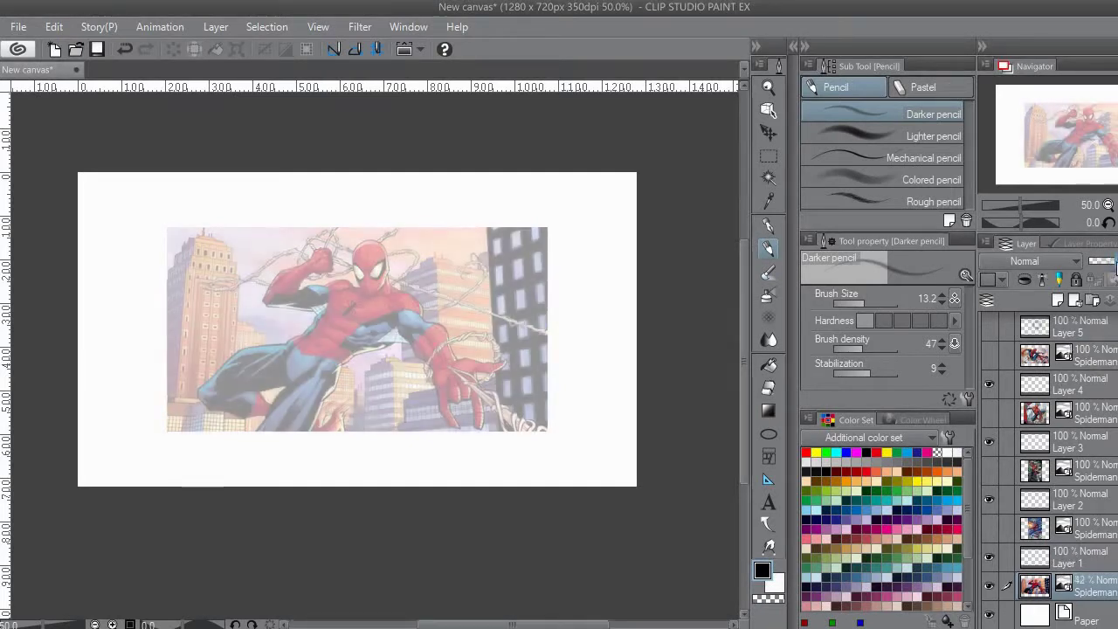
# On Layer 1, outline the ribcage in red over Spider-Man's chest in the reference
pyautogui.click(1070, 559)
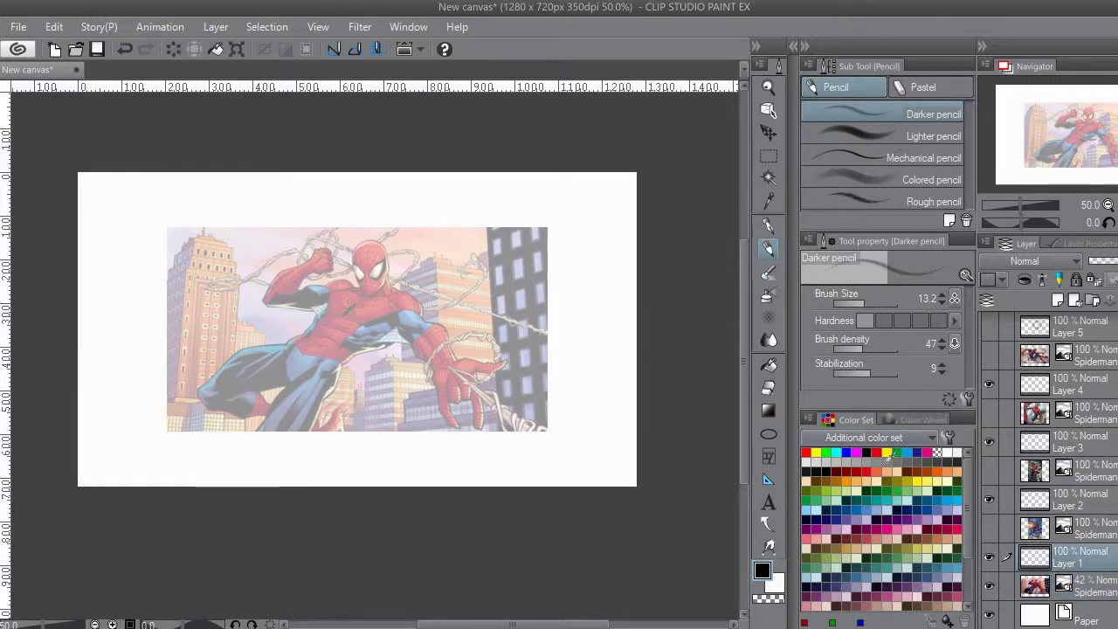
pyautogui.click(877, 452)
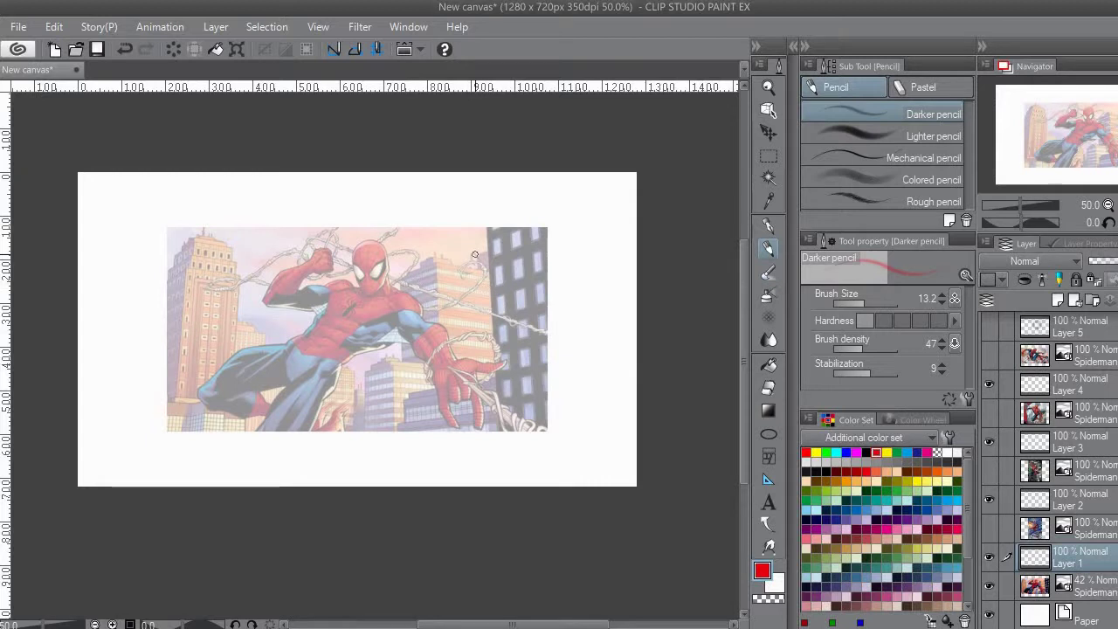
pyautogui.hotkey('ctrl', '+')
pyautogui.moveTo(391, 303); pyautogui.dragTo(460, 326)
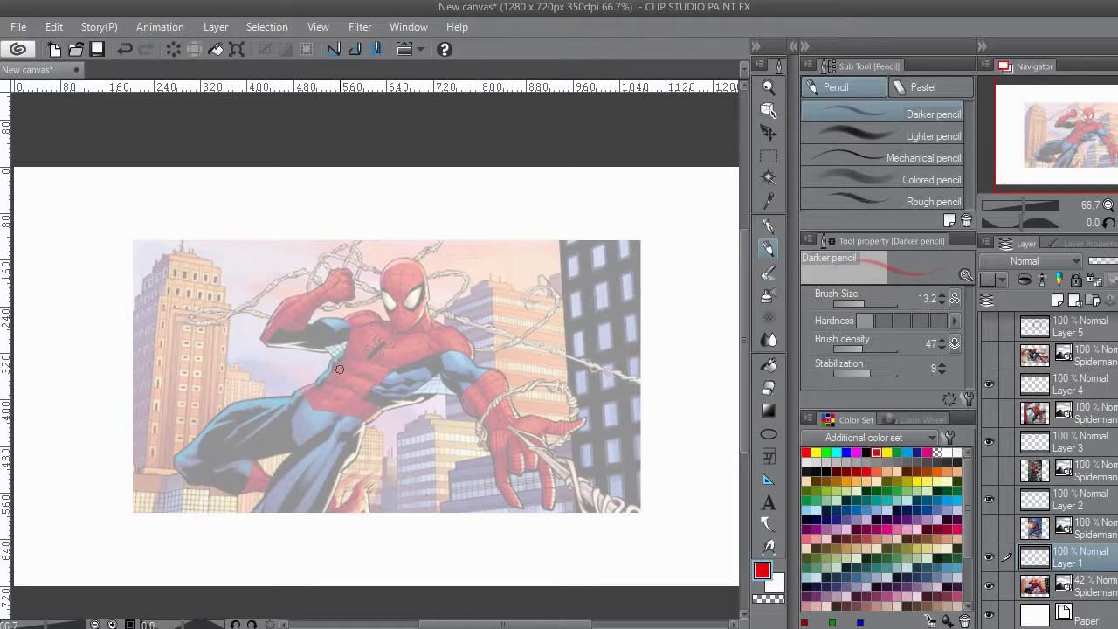
# Sketch the abdomen and waist in red below the ribcage, and reinforce the torso's contour lines
pyautogui.moveTo(335, 378)
pyautogui.mouseDown()
pyautogui.moveTo(368, 327)
pyautogui.moveTo(335, 357)
pyautogui.moveTo(371, 318)
pyautogui.moveTo(359, 328)
pyautogui.moveTo(381, 318)
pyautogui.moveTo(432, 324)
pyautogui.moveTo(439, 362)
pyautogui.moveTo(404, 394)
pyautogui.moveTo(332, 368)
pyautogui.moveTo(390, 394)
pyautogui.mouseUp()
pyautogui.moveTo(329, 372); pyautogui.dragTo(312, 384)
pyautogui.moveTo(387, 398); pyautogui.dragTo(431, 375)
pyautogui.moveTo(306, 402)
pyautogui.mouseDown()
pyautogui.moveTo(357, 421)
pyautogui.moveTo(346, 403)
pyautogui.mouseUp()
pyautogui.moveTo(335, 367)
pyautogui.mouseDown()
pyautogui.moveTo(369, 329)
pyautogui.moveTo(422, 380)
pyautogui.mouseUp()
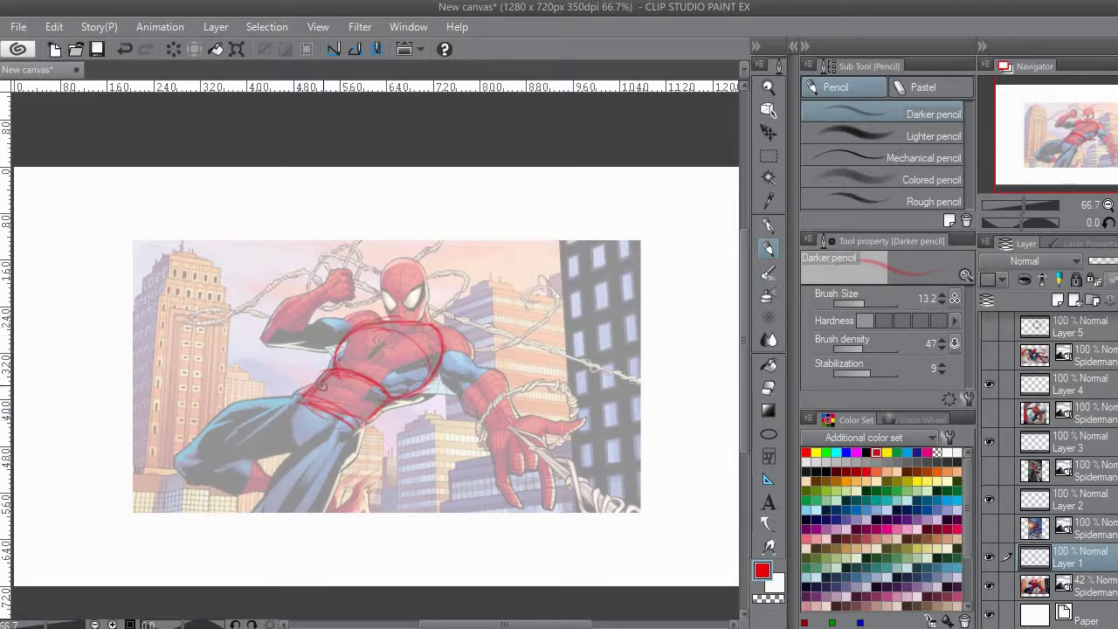
pyautogui.moveTo(341, 372)
pyautogui.mouseDown()
pyautogui.moveTo(344, 343)
pyautogui.moveTo(452, 355)
pyautogui.mouseUp()
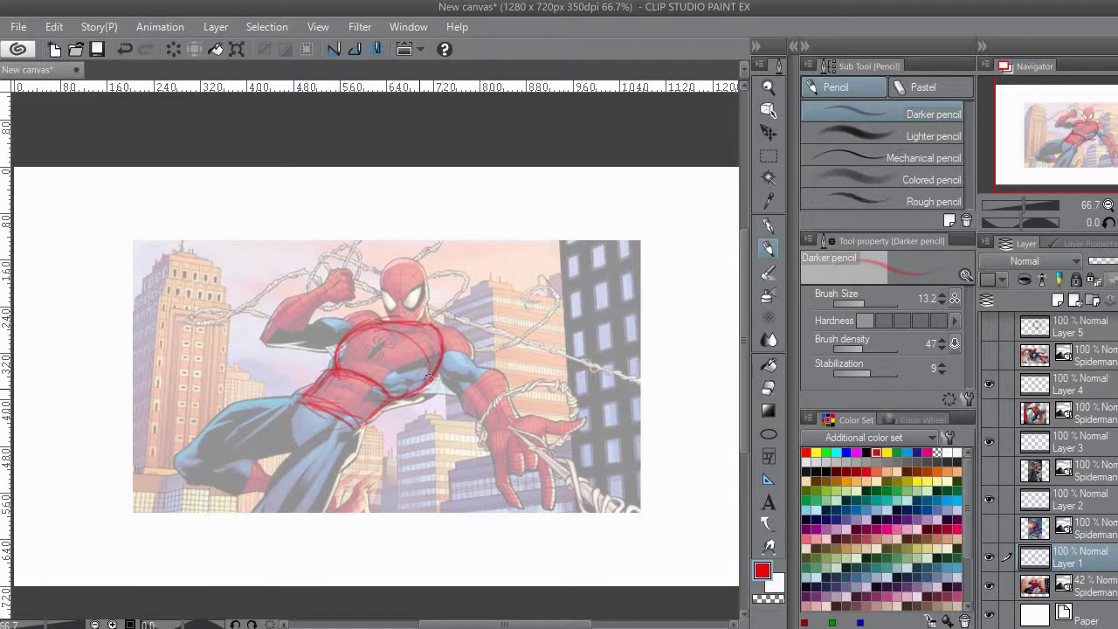
pyautogui.moveTo(344, 378)
pyautogui.mouseDown()
pyautogui.moveTo(393, 325)
pyautogui.moveTo(374, 391)
pyautogui.moveTo(411, 390)
pyautogui.moveTo(323, 349)
pyautogui.moveTo(381, 317)
pyautogui.moveTo(358, 376)
pyautogui.moveTo(386, 328)
pyautogui.moveTo(378, 358)
pyautogui.mouseUp()
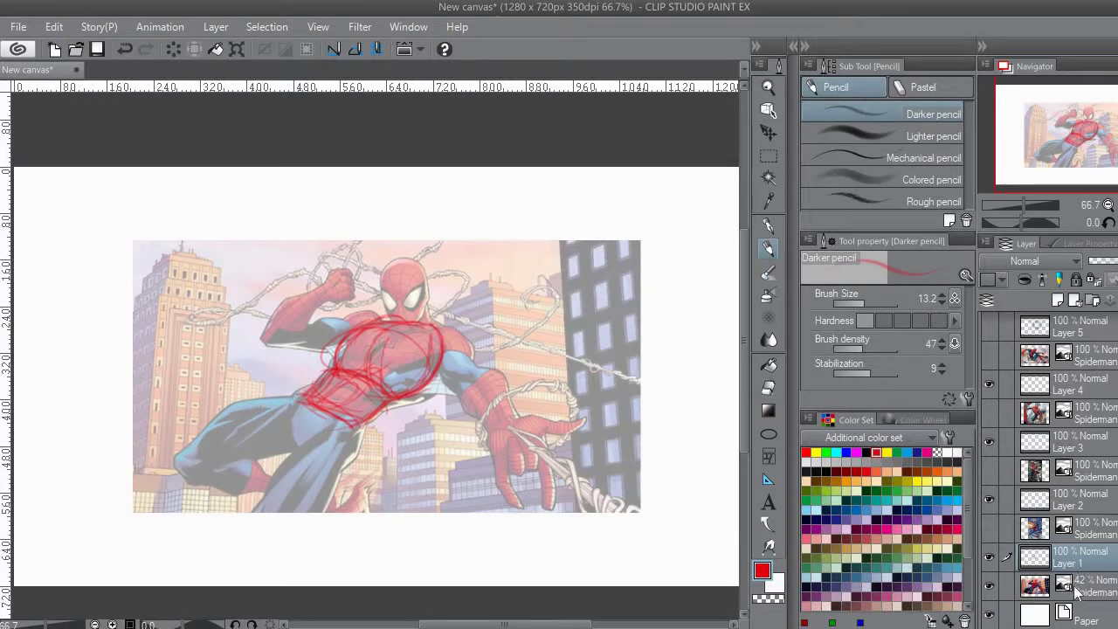
# Hide Layer 1 and its reference, then show the Spiderman reference below Layer 2 at 43% opacity
pyautogui.click(990, 558)
pyautogui.click(990, 584)
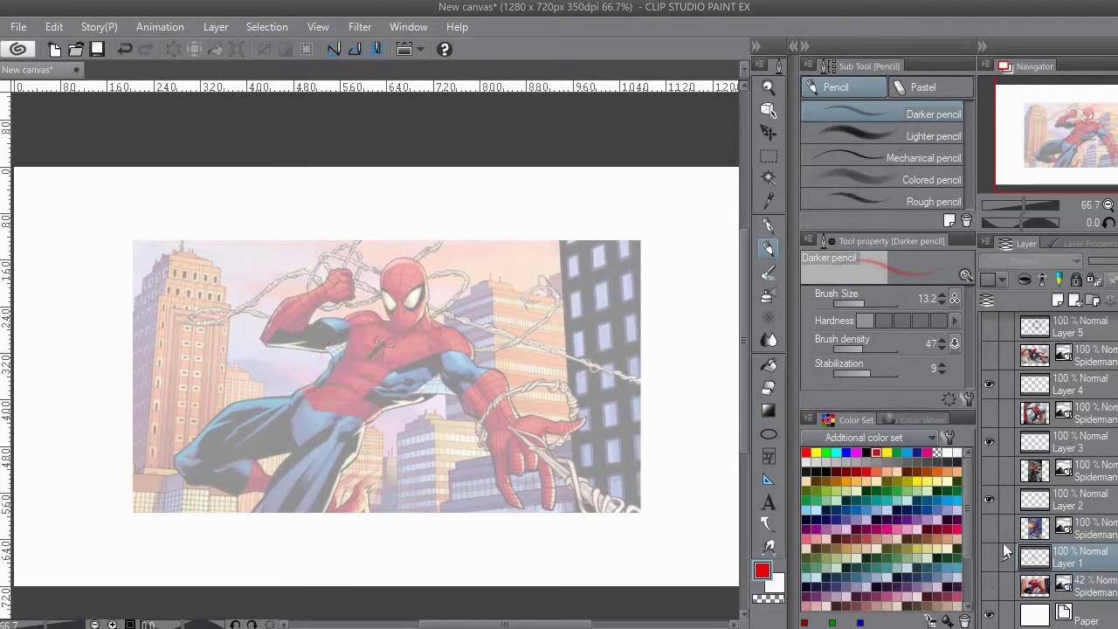
pyautogui.click(1075, 502)
pyautogui.click(990, 527)
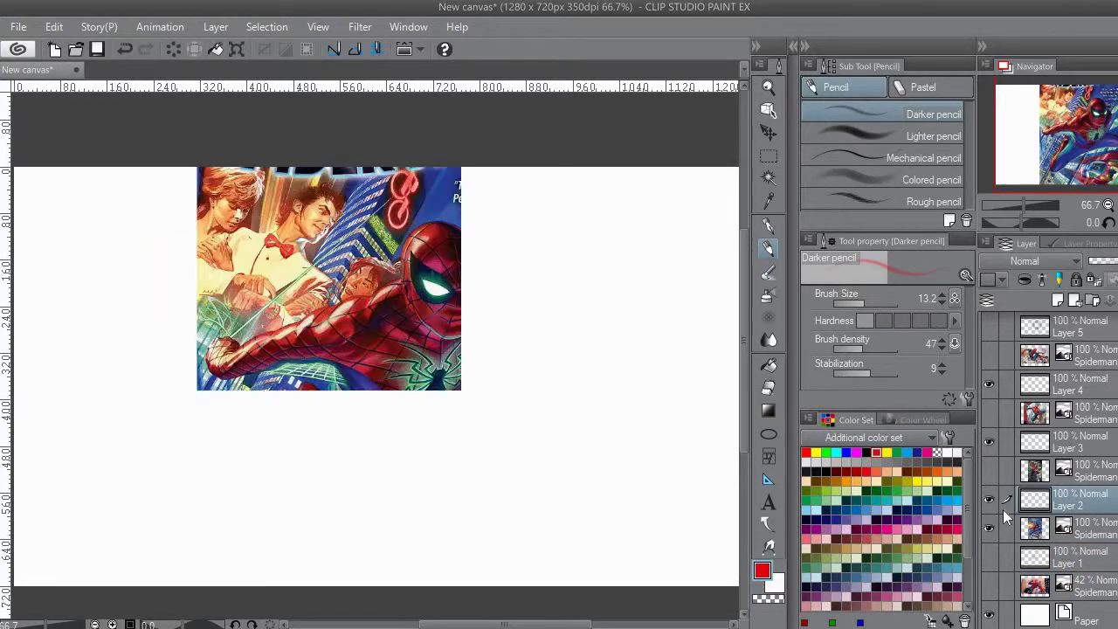
pyautogui.click(1090, 528)
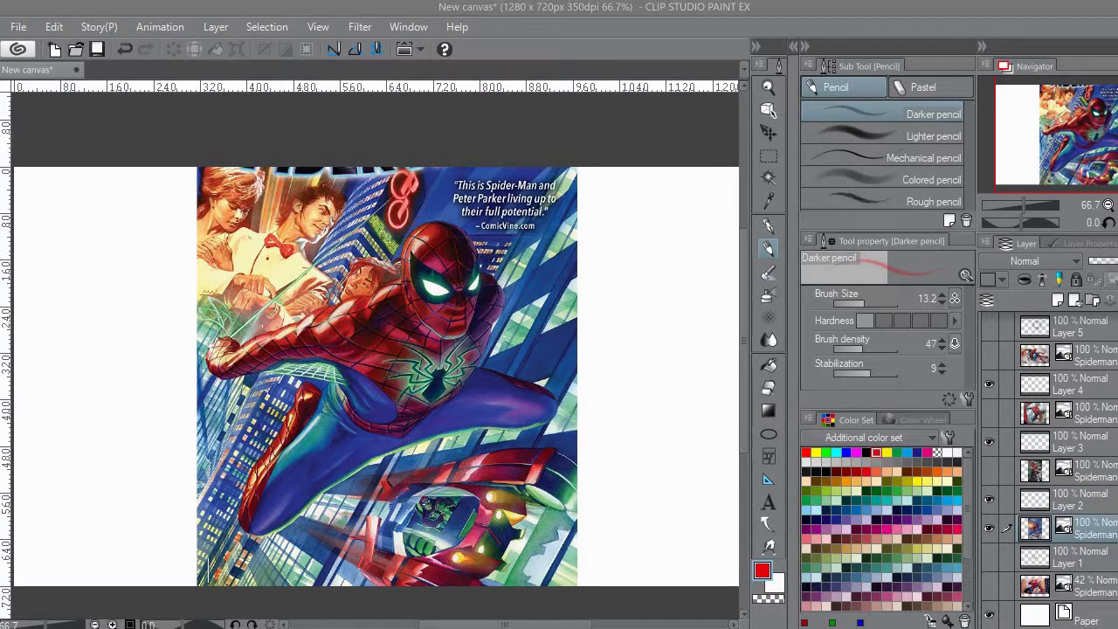
pyautogui.click(1116, 267)
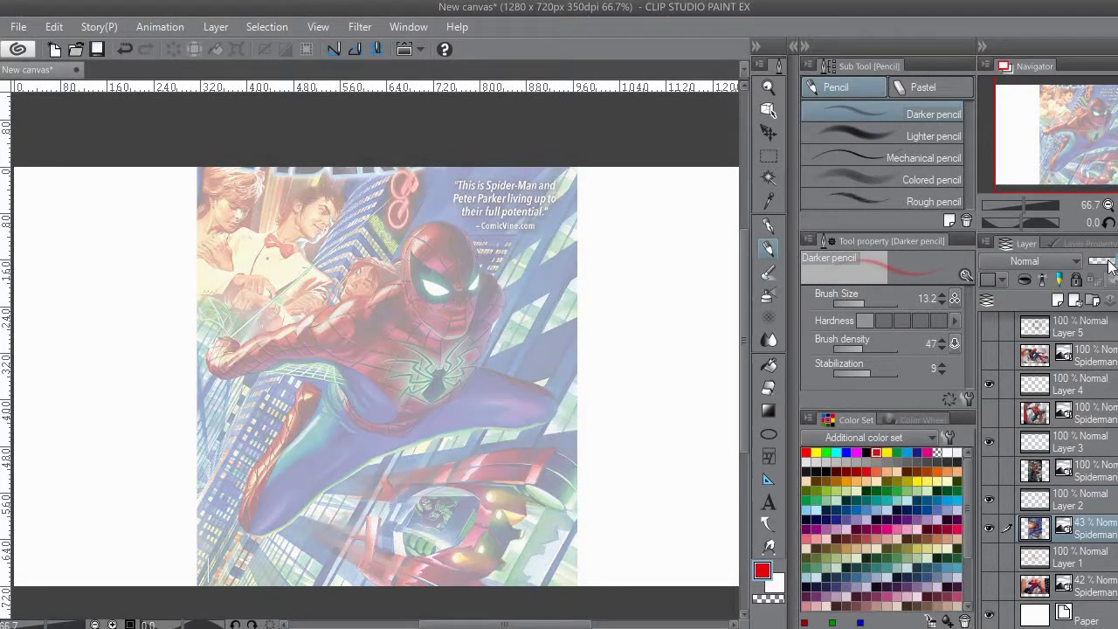
# On Layer 2, outline the ribcage as a large red oval over the crouching Spider-Man's torso
pyautogui.click(1088, 502)
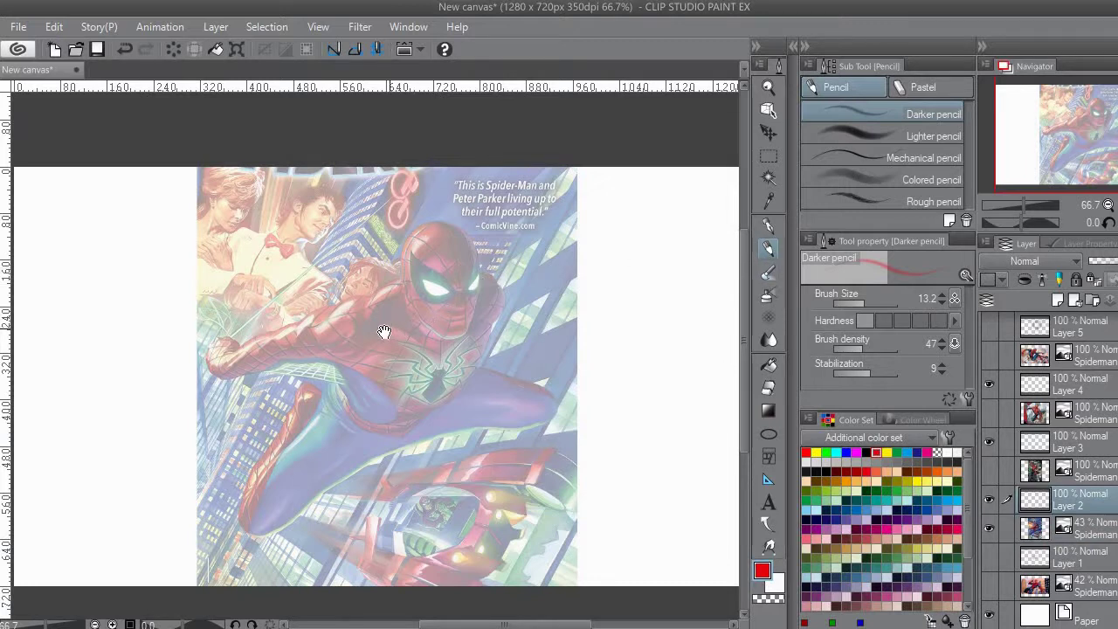
pyautogui.moveTo(380, 337); pyautogui.dragTo(427, 307)
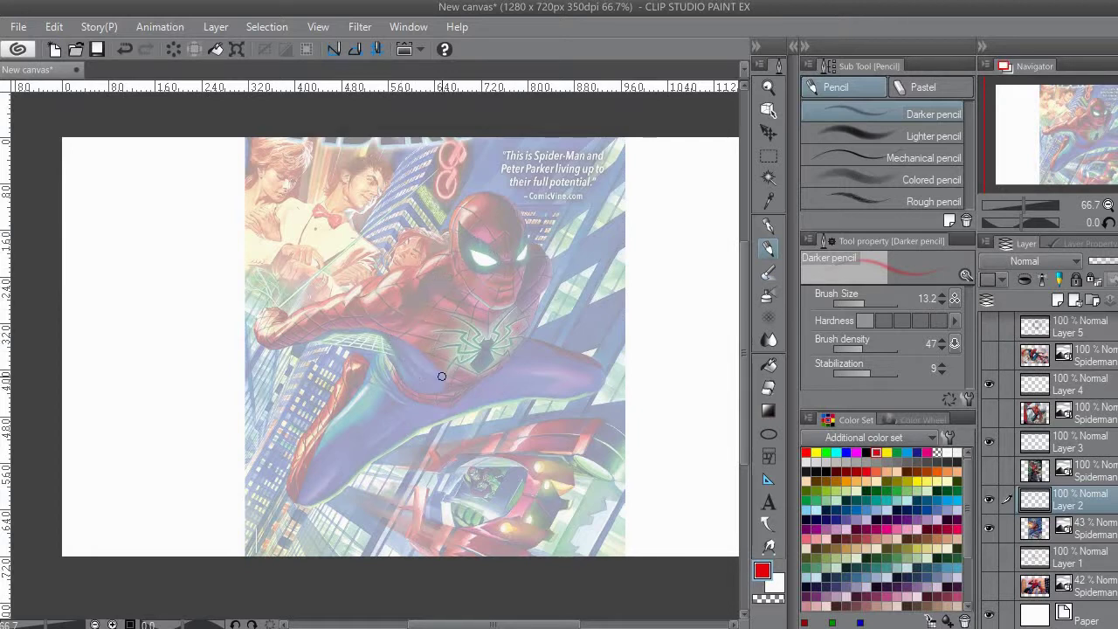
pyautogui.moveTo(520, 262)
pyautogui.mouseDown()
pyautogui.moveTo(525, 320)
pyautogui.moveTo(498, 341)
pyautogui.moveTo(519, 337)
pyautogui.mouseUp()
pyautogui.moveTo(533, 262)
pyautogui.mouseDown()
pyautogui.moveTo(541, 290)
pyautogui.moveTo(432, 359)
pyautogui.moveTo(412, 349)
pyautogui.mouseUp()
pyautogui.moveTo(425, 262)
pyautogui.mouseDown()
pyautogui.moveTo(404, 321)
pyautogui.moveTo(385, 316)
pyautogui.moveTo(388, 345)
pyautogui.moveTo(405, 334)
pyautogui.moveTo(461, 373)
pyautogui.moveTo(403, 363)
pyautogui.moveTo(438, 379)
pyautogui.moveTo(537, 305)
pyautogui.mouseUp()
pyautogui.moveTo(523, 257)
pyautogui.mouseDown()
pyautogui.moveTo(526, 336)
pyautogui.moveTo(502, 352)
pyautogui.mouseUp()
pyautogui.moveTo(501, 352)
pyautogui.mouseDown()
pyautogui.moveTo(531, 327)
pyautogui.moveTo(515, 251)
pyautogui.mouseUp()
pyautogui.moveTo(414, 268)
pyautogui.mouseDown()
pyautogui.moveTo(492, 247)
pyautogui.moveTo(502, 249)
pyautogui.moveTo(499, 282)
pyautogui.moveTo(545, 297)
pyautogui.mouseUp()
# Add the neck ellipse, the lower ribcage curve and the chest's centre line in red
pyautogui.moveTo(463, 255)
pyautogui.mouseDown()
pyautogui.moveTo(458, 309)
pyautogui.moveTo(445, 283)
pyautogui.moveTo(502, 290)
pyautogui.mouseUp()
pyautogui.moveTo(447, 267)
pyautogui.mouseDown()
pyautogui.moveTo(501, 288)
pyautogui.moveTo(450, 291)
pyautogui.moveTo(443, 272)
pyautogui.moveTo(500, 279)
pyautogui.moveTo(452, 260)
pyautogui.moveTo(444, 286)
pyautogui.moveTo(498, 299)
pyautogui.mouseUp()
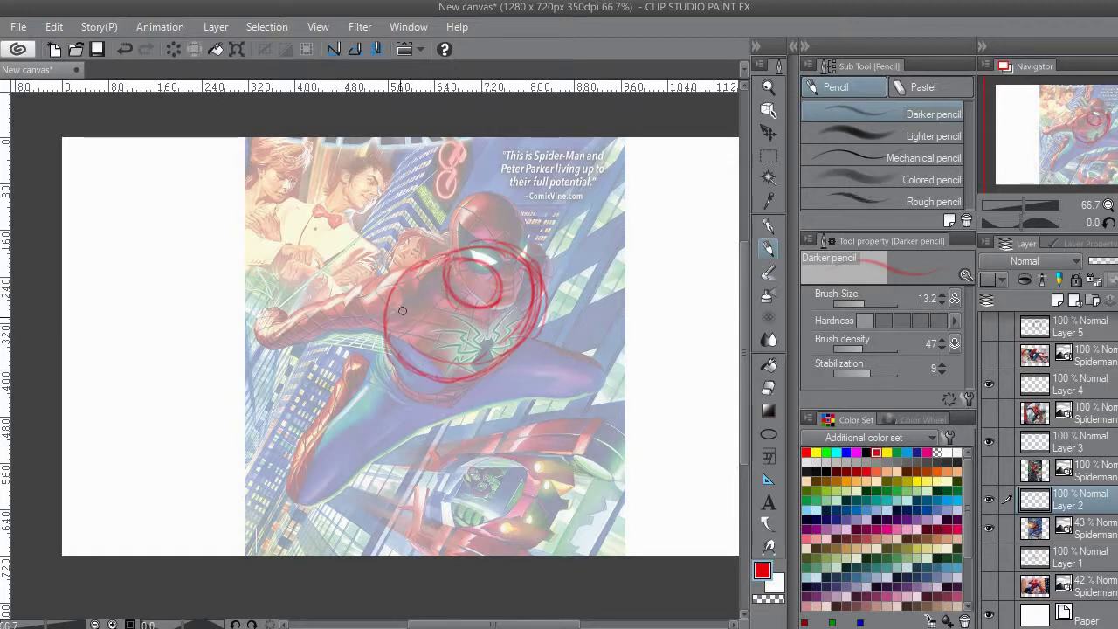
pyautogui.moveTo(398, 337)
pyautogui.mouseDown()
pyautogui.moveTo(391, 379)
pyautogui.moveTo(421, 395)
pyautogui.moveTo(465, 394)
pyautogui.moveTo(516, 354)
pyautogui.mouseUp()
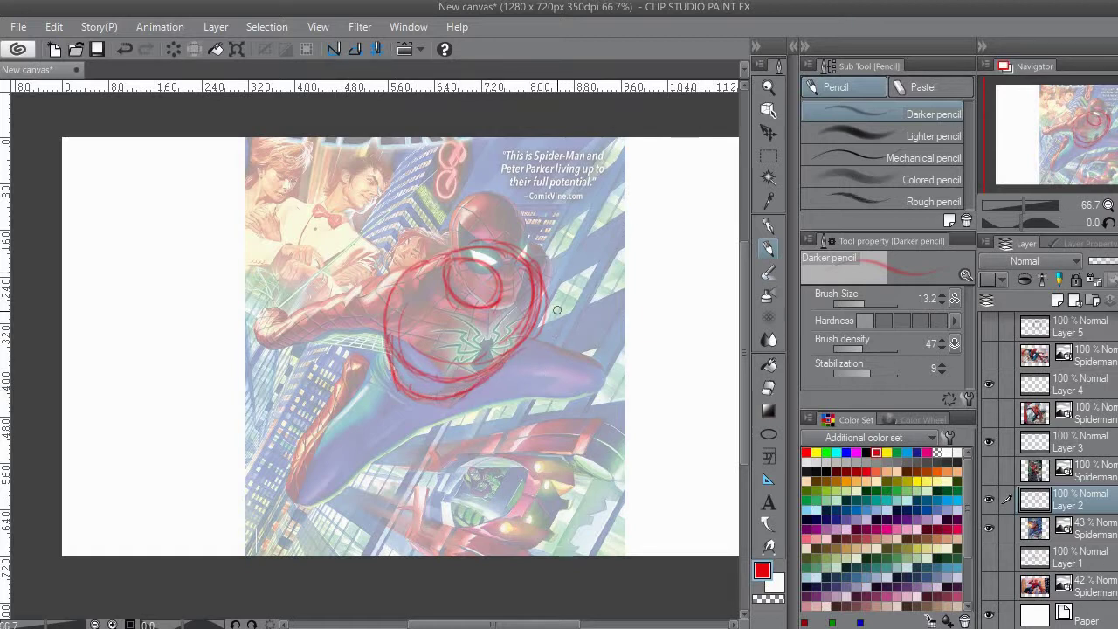
pyautogui.moveTo(537, 261); pyautogui.dragTo(513, 335)
pyautogui.moveTo(593, 287)
pyautogui.mouseDown()
pyautogui.moveTo(592, 265)
pyautogui.moveTo(569, 300)
pyautogui.moveTo(608, 317)
pyautogui.mouseUp()
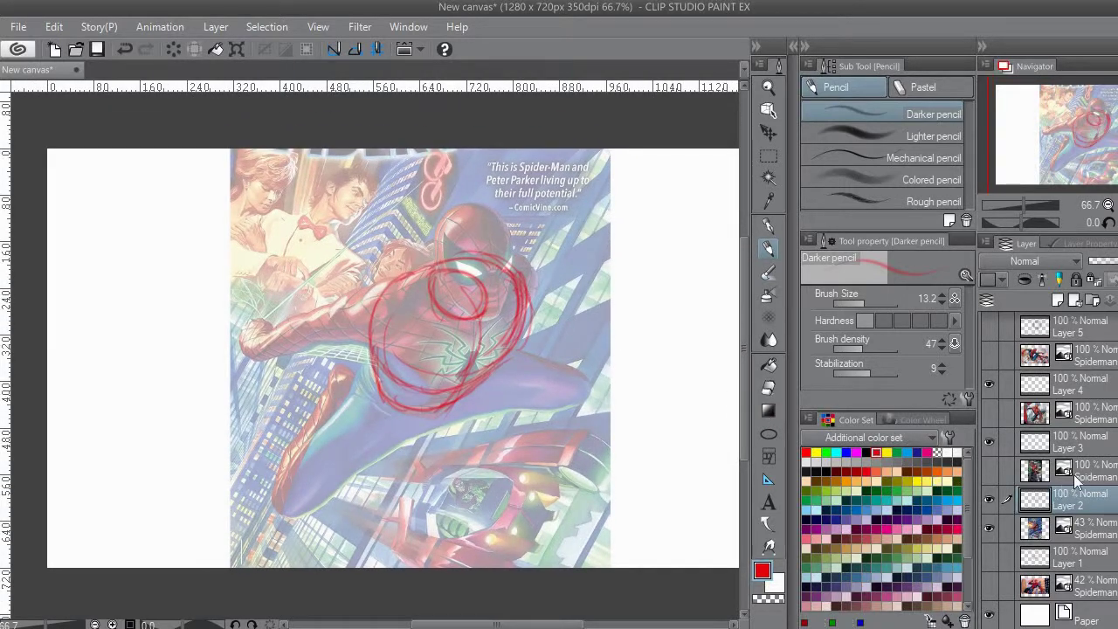
# Sketch the shoulder circles and outstretched arm in red, then hide Layer 2 and its reference
pyautogui.moveTo(390, 287)
pyautogui.mouseDown()
pyautogui.moveTo(349, 303)
pyautogui.moveTo(398, 305)
pyautogui.moveTo(378, 278)
pyautogui.moveTo(384, 331)
pyautogui.moveTo(348, 332)
pyautogui.moveTo(364, 291)
pyautogui.moveTo(380, 285)
pyautogui.moveTo(380, 337)
pyautogui.moveTo(397, 321)
pyautogui.moveTo(377, 345)
pyautogui.moveTo(386, 297)
pyautogui.moveTo(339, 298)
pyautogui.moveTo(311, 315)
pyautogui.moveTo(314, 335)
pyautogui.moveTo(366, 342)
pyautogui.moveTo(304, 359)
pyautogui.moveTo(306, 318)
pyautogui.moveTo(257, 337)
pyautogui.moveTo(306, 316)
pyautogui.moveTo(249, 341)
pyautogui.moveTo(254, 356)
pyautogui.moveTo(306, 346)
pyautogui.moveTo(280, 353)
pyautogui.mouseUp()
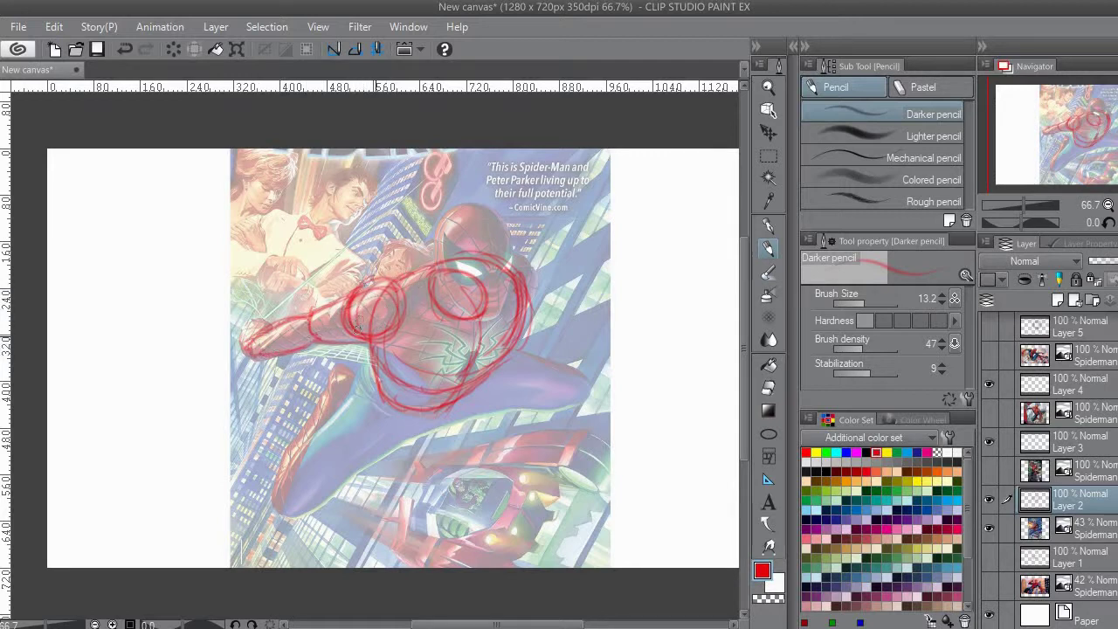
pyautogui.moveTo(393, 289); pyautogui.dragTo(430, 268)
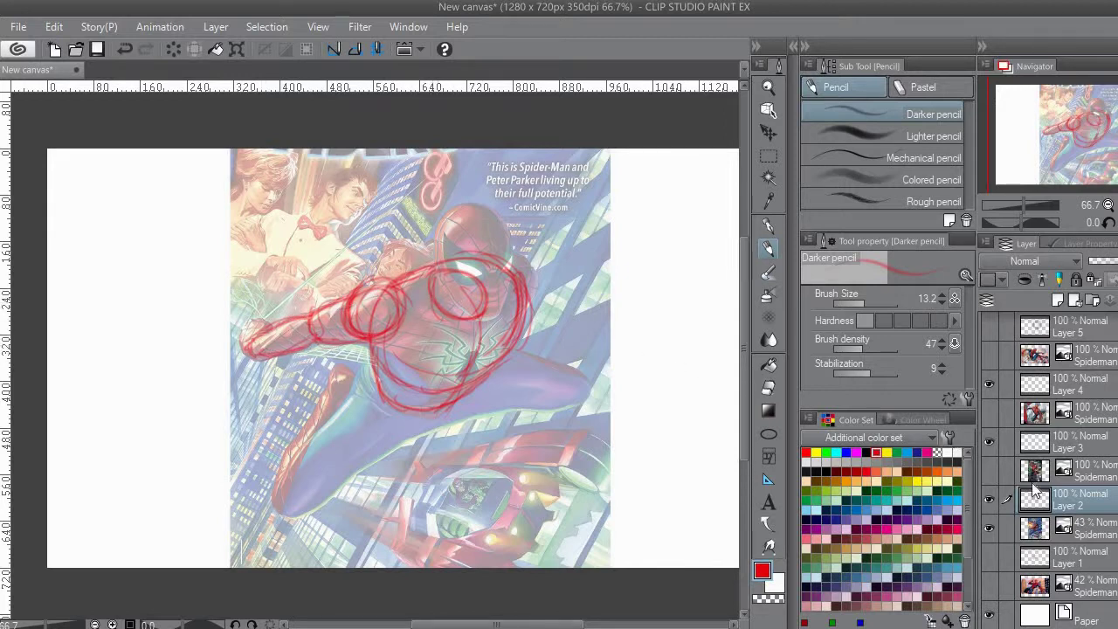
pyautogui.click(989, 497)
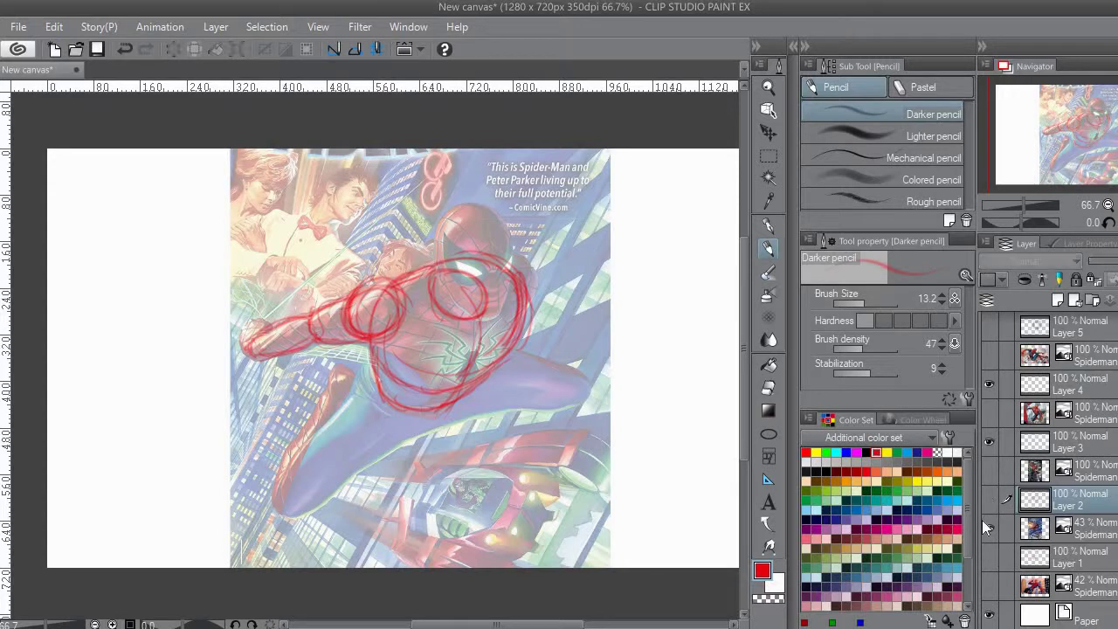
pyautogui.click(989, 528)
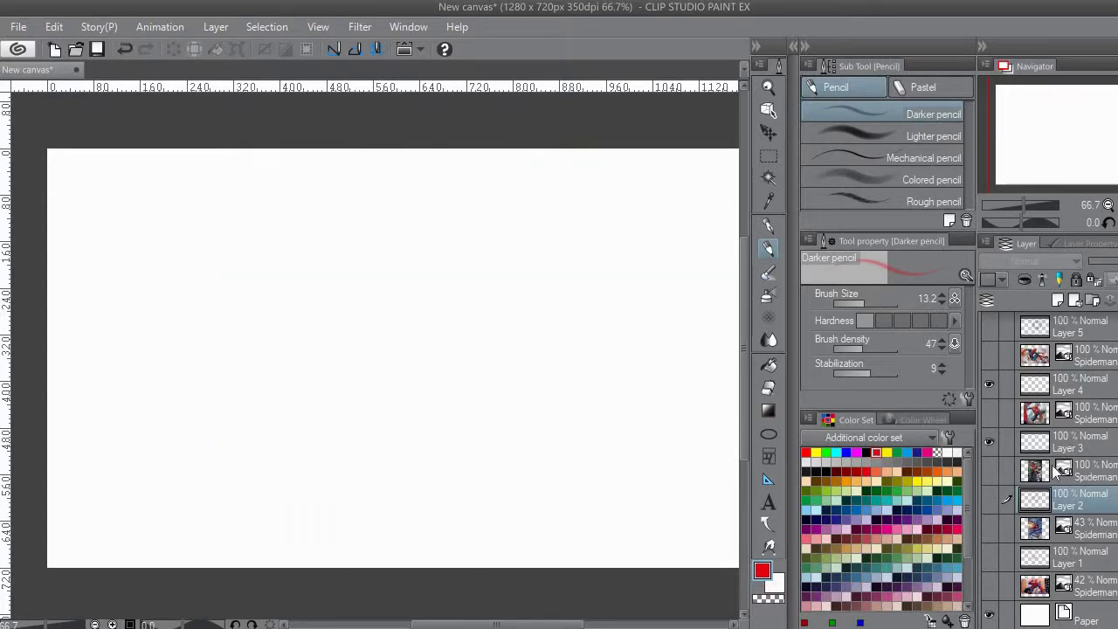
# Show the Spiderman reference below Layer 3 at 56% opacity and make Layer 3 the drawing layer
pyautogui.click(1054, 468)
pyautogui.click(990, 470)
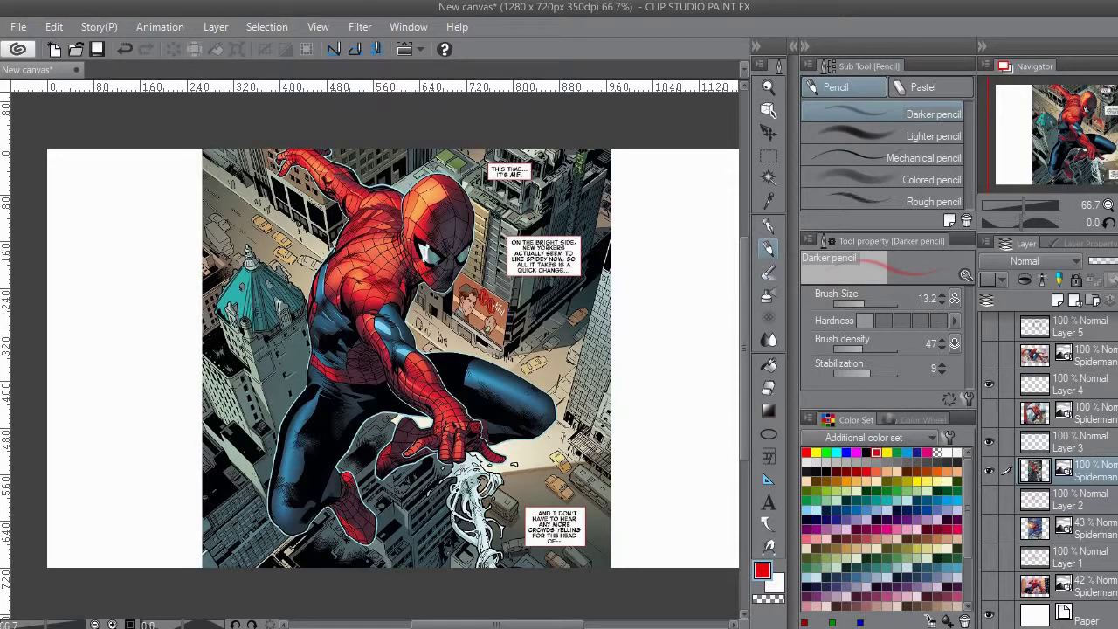
pyautogui.click(1114, 260)
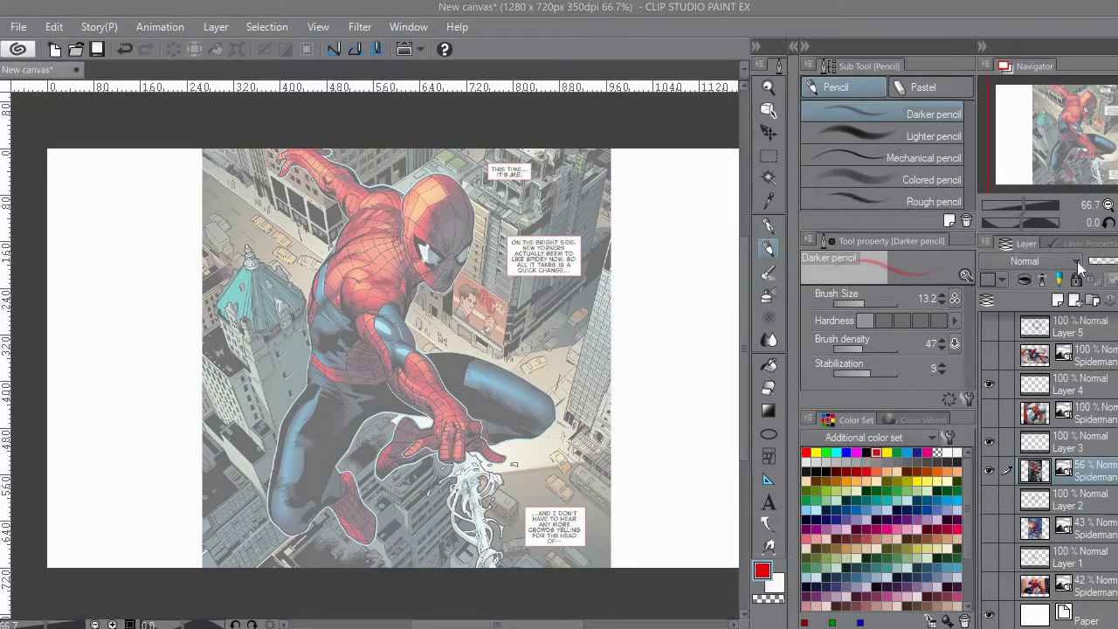
pyautogui.click(1076, 445)
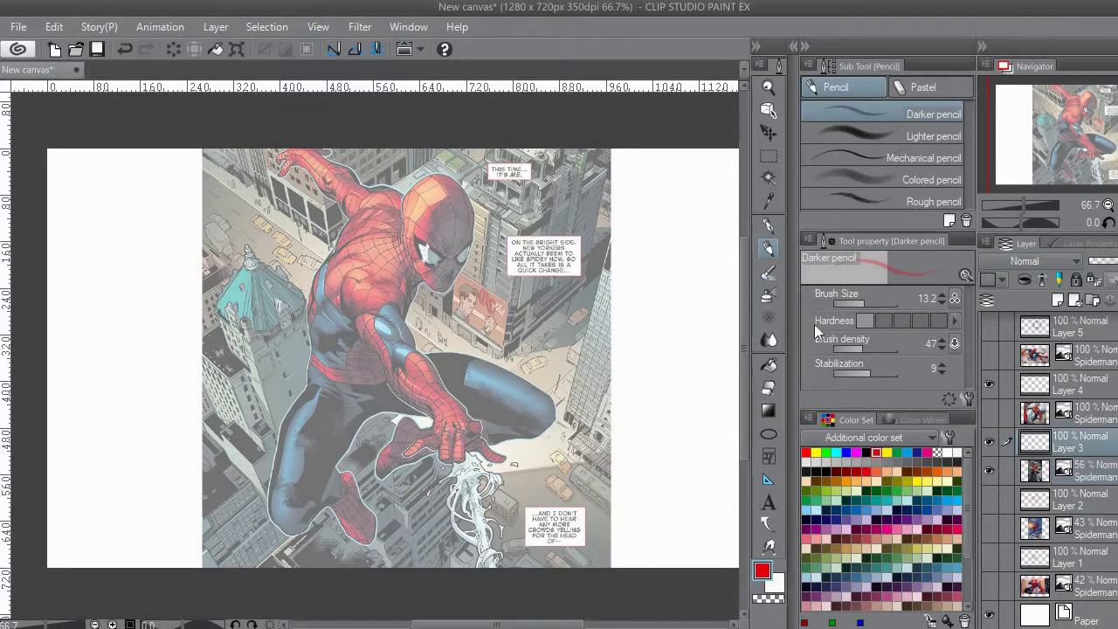
# On Layer 3, sketch the neck ellipse, ribcage oval and waist in red over the swinging Spider-Man's torso
pyautogui.moveTo(421, 225)
pyautogui.mouseDown()
pyautogui.moveTo(424, 247)
pyautogui.moveTo(399, 290)
pyautogui.moveTo(413, 280)
pyautogui.mouseUp()
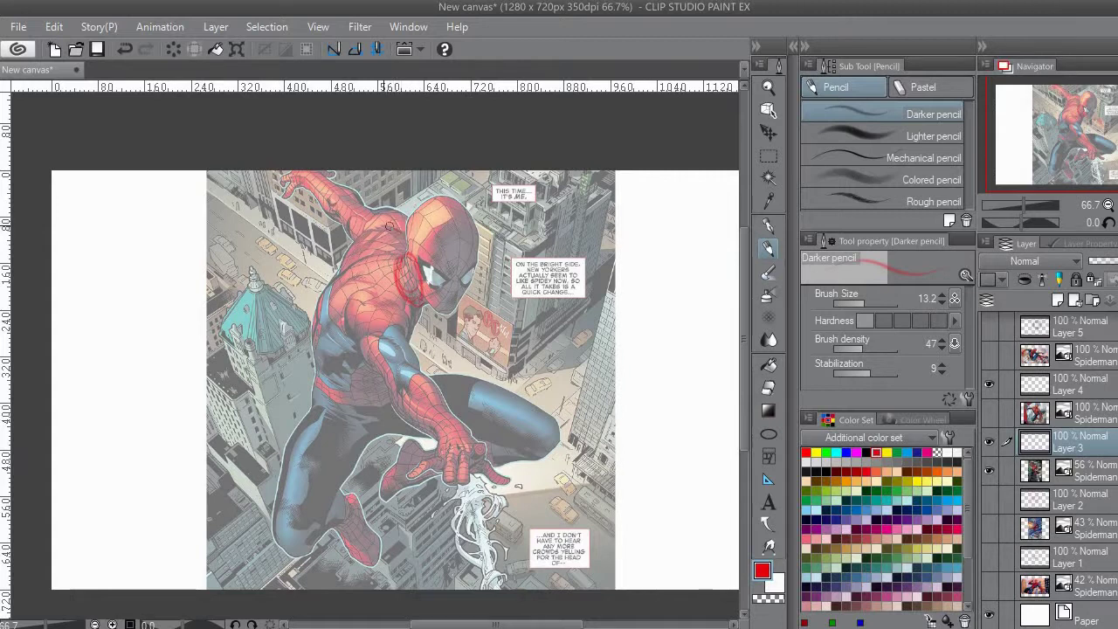
pyautogui.moveTo(359, 238)
pyautogui.mouseDown()
pyautogui.moveTo(330, 288)
pyautogui.moveTo(319, 358)
pyautogui.moveTo(374, 365)
pyautogui.moveTo(426, 295)
pyautogui.moveTo(367, 357)
pyautogui.mouseUp()
pyautogui.moveTo(379, 255); pyautogui.dragTo(343, 247)
pyautogui.moveTo(340, 371); pyautogui.dragTo(399, 334)
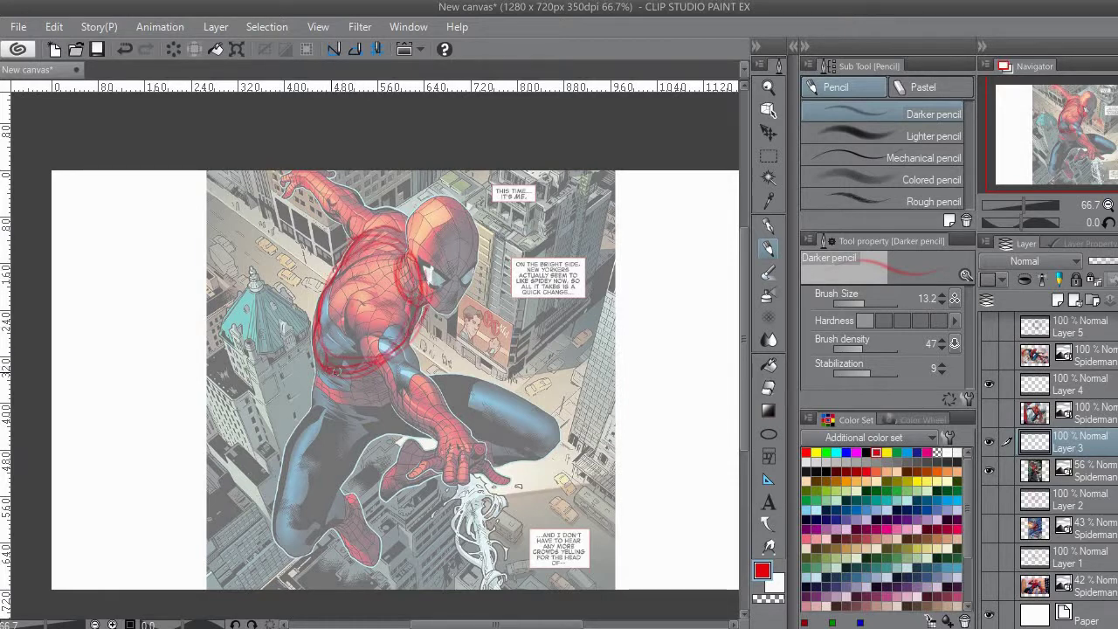
pyautogui.moveTo(319, 372); pyautogui.dragTo(324, 399)
pyautogui.moveTo(398, 344); pyautogui.dragTo(403, 390)
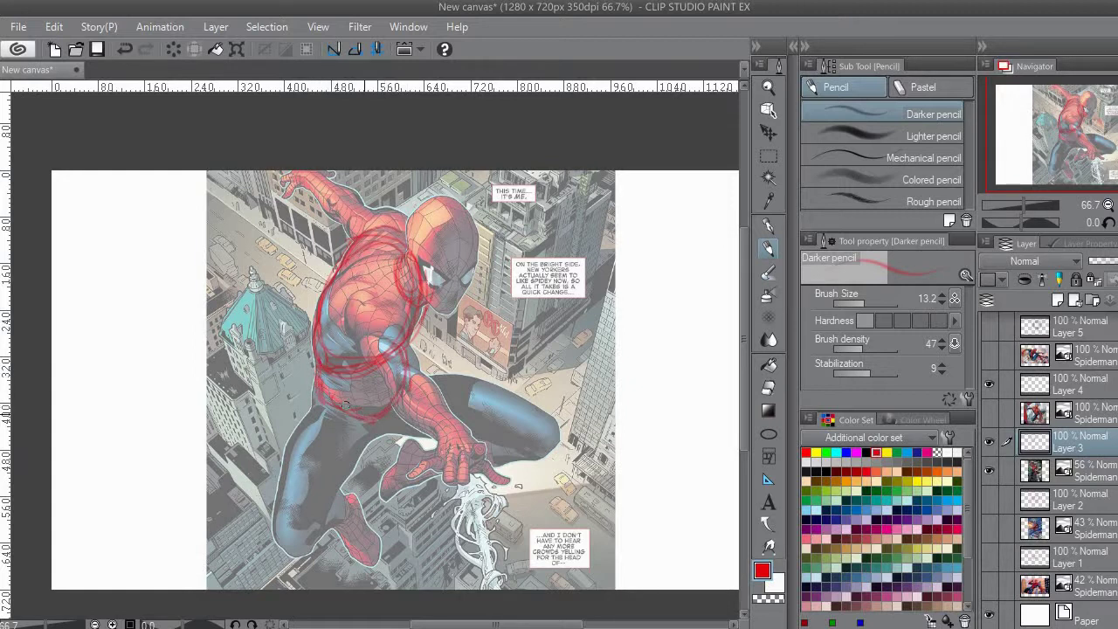
pyautogui.moveTo(423, 285); pyautogui.dragTo(386, 341)
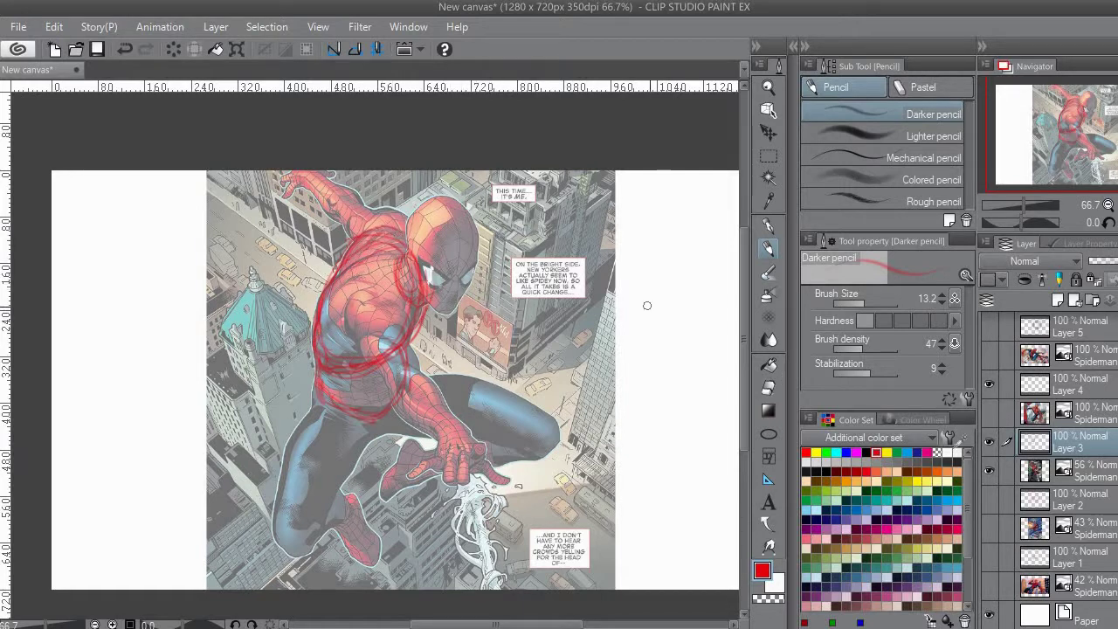
# Fade the reference below Layer 3 to 26% opacity, then hide Layer 3 and that reference
pyautogui.click(1098, 478)
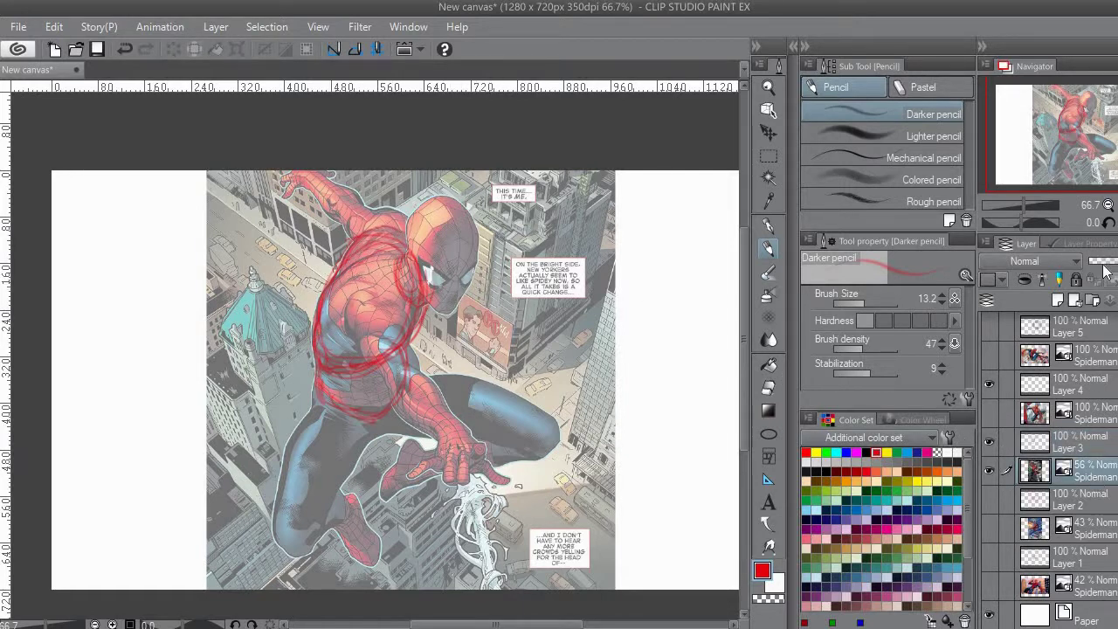
pyautogui.moveTo(1105, 271); pyautogui.dragTo(1083, 278)
pyautogui.click(1065, 442)
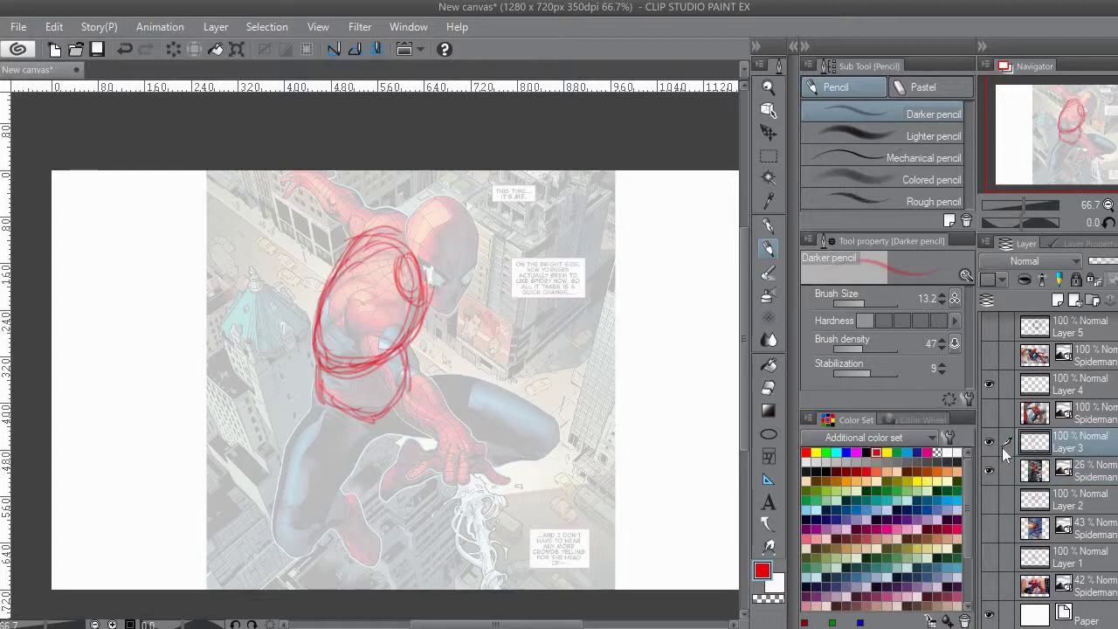
pyautogui.moveTo(990, 443); pyautogui.dragTo(990, 471)
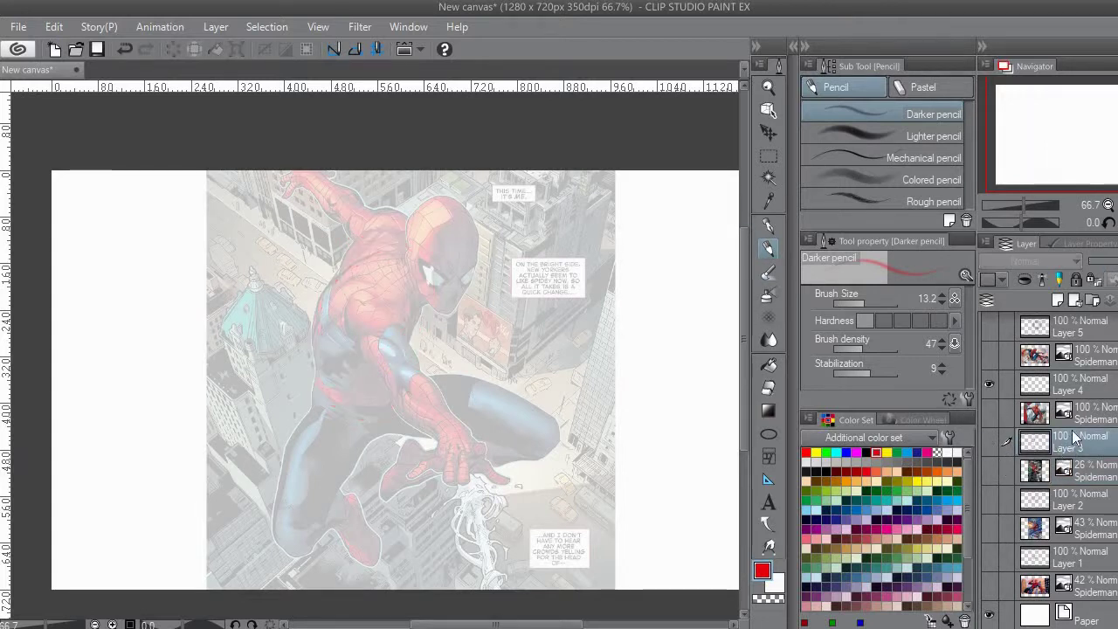
# Show the Spiderman reference below Layer 4 at 52% opacity and make Layer 4 the drawing layer
pyautogui.click(1063, 413)
pyautogui.click(991, 410)
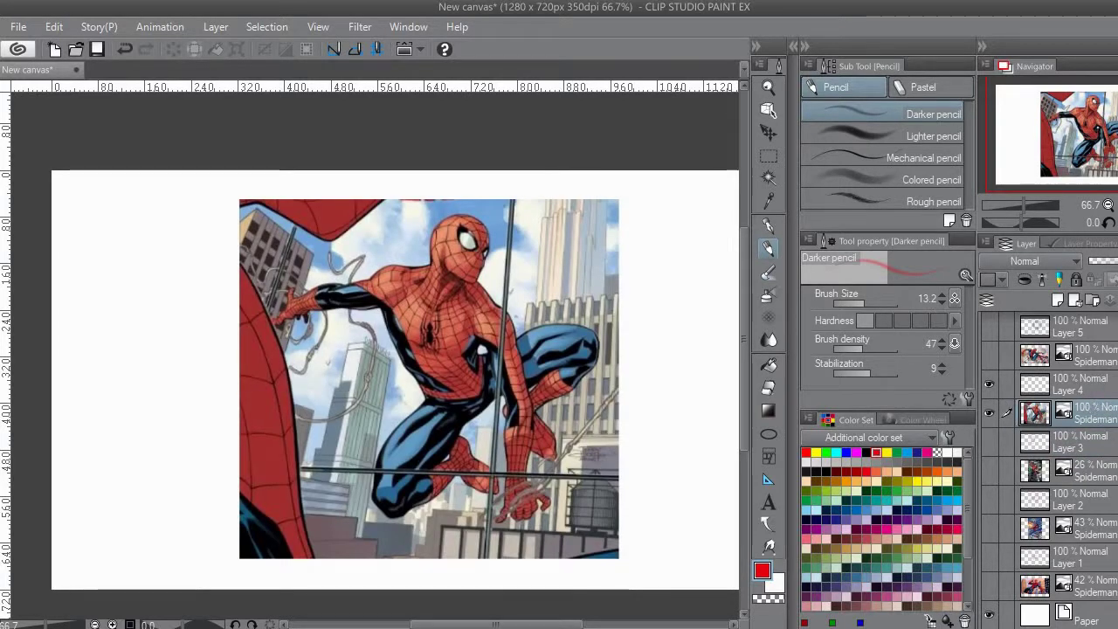
pyautogui.click(1109, 261)
pyautogui.click(1055, 390)
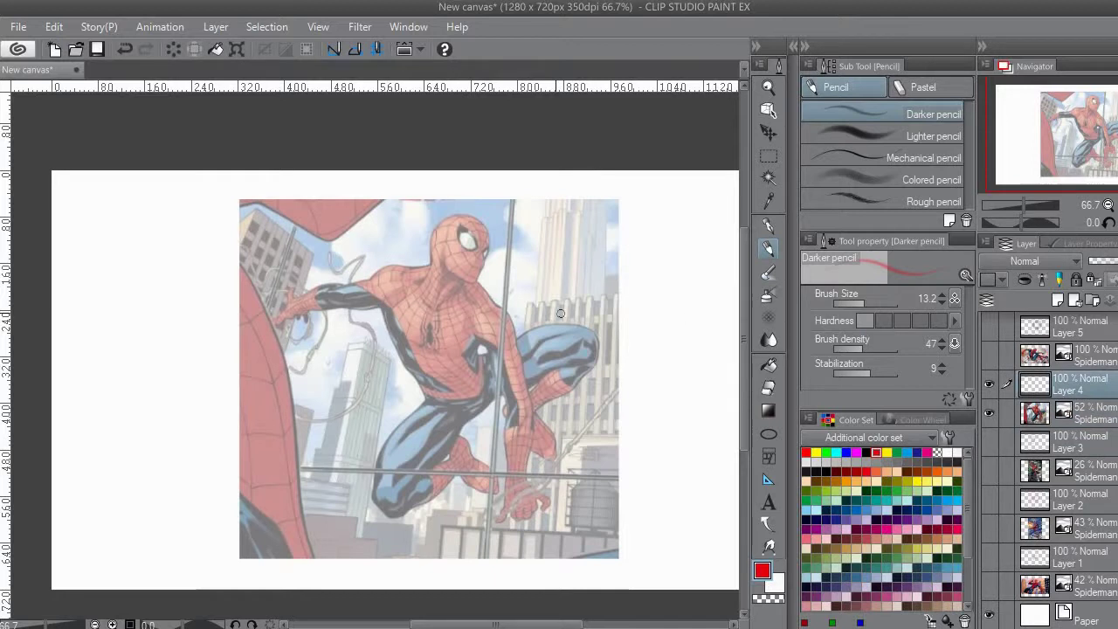
# On Layer 4, draw the ribcage oval, neck ellipse and lower waist curve in red over Spider-Man's front-facing torso
pyautogui.moveTo(428, 273)
pyautogui.mouseDown()
pyautogui.moveTo(430, 312)
pyautogui.moveTo(421, 283)
pyautogui.moveTo(443, 266)
pyautogui.moveTo(444, 311)
pyautogui.moveTo(417, 280)
pyautogui.moveTo(455, 272)
pyautogui.moveTo(462, 295)
pyautogui.moveTo(417, 282)
pyautogui.moveTo(420, 269)
pyautogui.moveTo(403, 275)
pyautogui.moveTo(411, 269)
pyautogui.moveTo(414, 282)
pyautogui.moveTo(386, 315)
pyautogui.moveTo(394, 289)
pyautogui.moveTo(421, 360)
pyautogui.moveTo(389, 349)
pyautogui.moveTo(421, 351)
pyautogui.moveTo(465, 295)
pyautogui.moveTo(456, 274)
pyautogui.moveTo(475, 286)
pyautogui.moveTo(474, 351)
pyautogui.mouseUp()
pyautogui.moveTo(488, 303); pyautogui.dragTo(469, 342)
pyautogui.moveTo(441, 398); pyautogui.dragTo(479, 379)
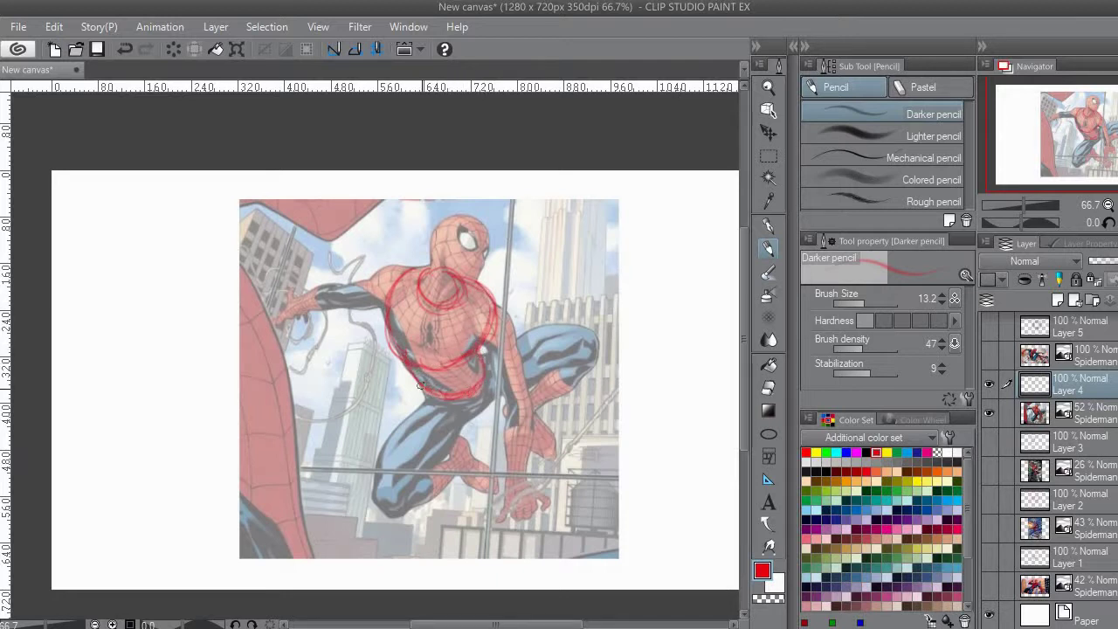
pyautogui.moveTo(495, 343); pyautogui.dragTo(493, 299)
pyautogui.moveTo(423, 270); pyautogui.dragTo(395, 329)
pyautogui.moveTo(487, 292)
pyautogui.mouseDown()
pyautogui.moveTo(491, 337)
pyautogui.moveTo(479, 350)
pyautogui.mouseUp()
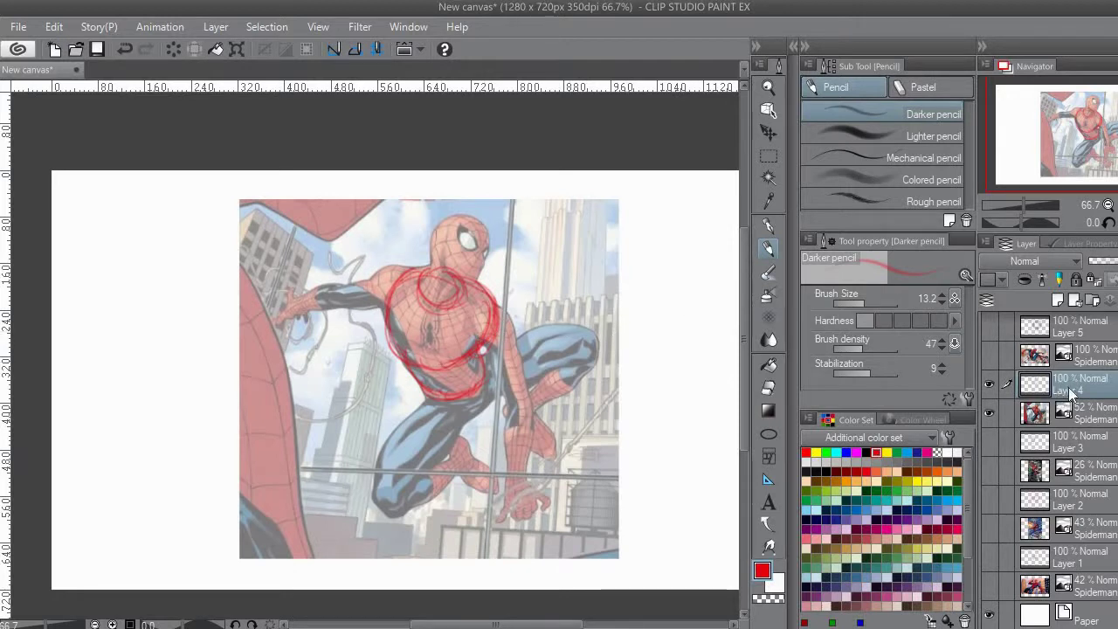
# Hide Layer 4 and its reference, then show Layer 5 and the Spiderman reference directly below it
pyautogui.click(988, 385)
pyautogui.click(989, 413)
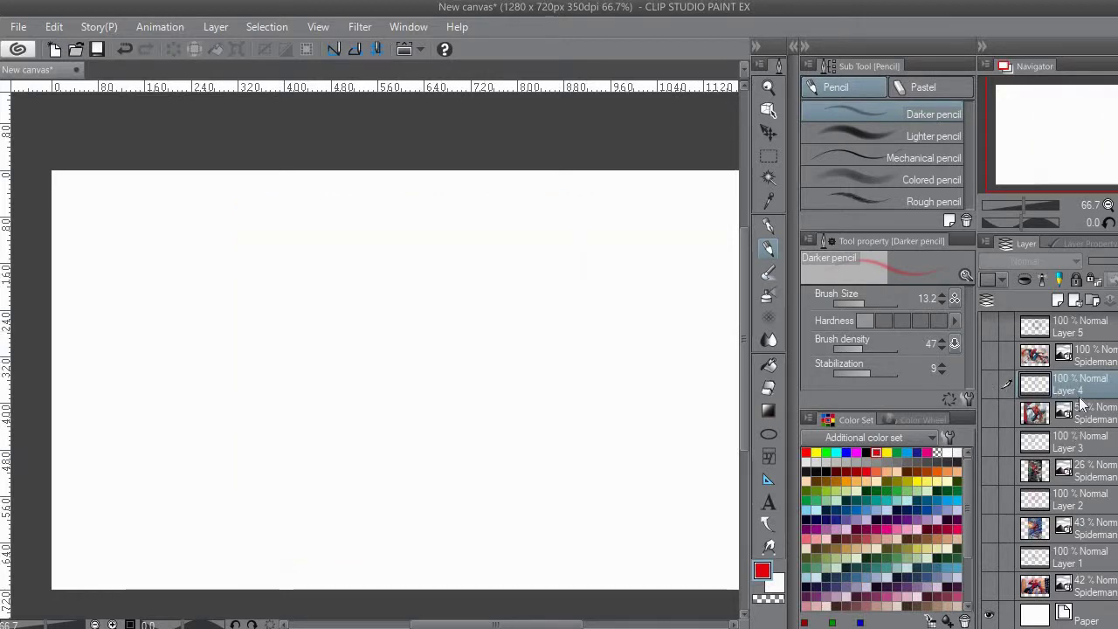
pyautogui.click(1088, 356)
pyautogui.click(994, 328)
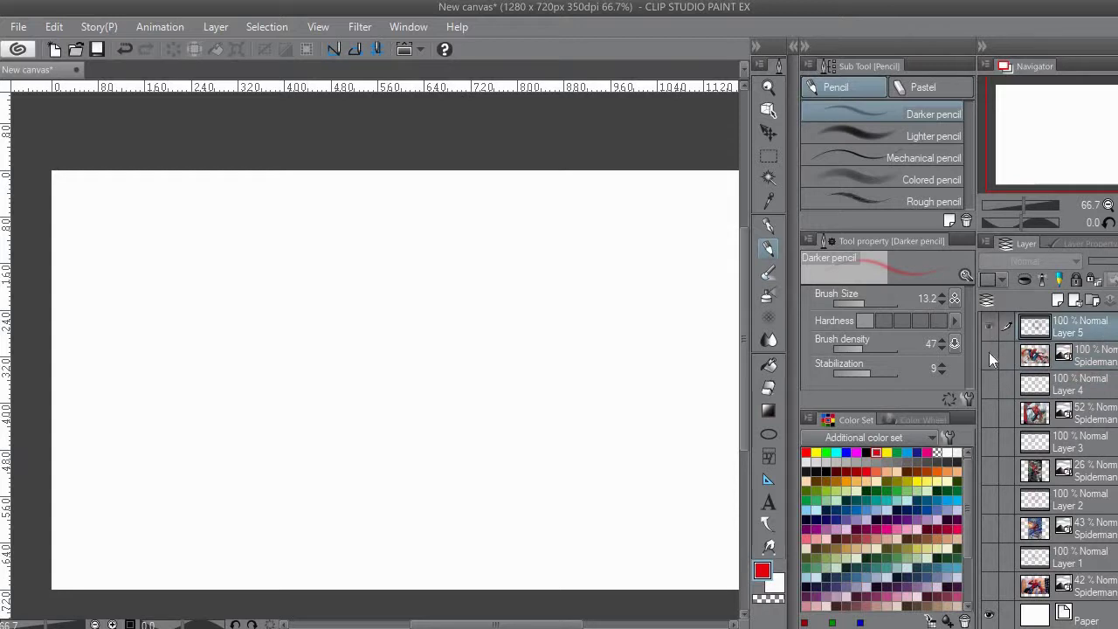
pyautogui.click(990, 355)
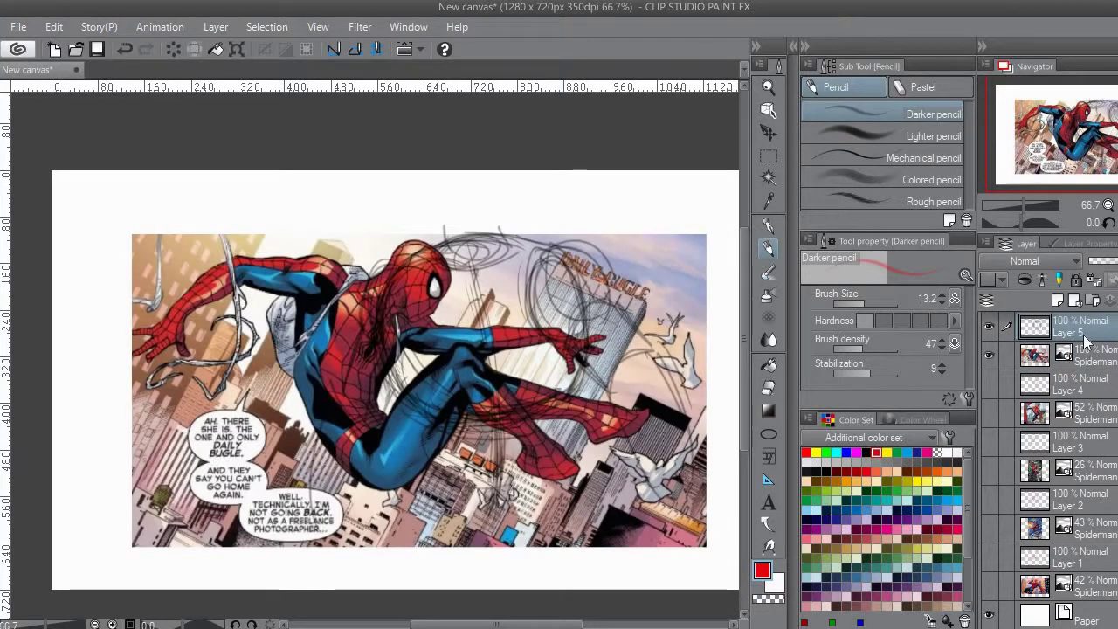
# Delete Layer 5 with its old black sketch and add a new empty layer above the Daily Bugle reference
pyautogui.click(1117, 300)
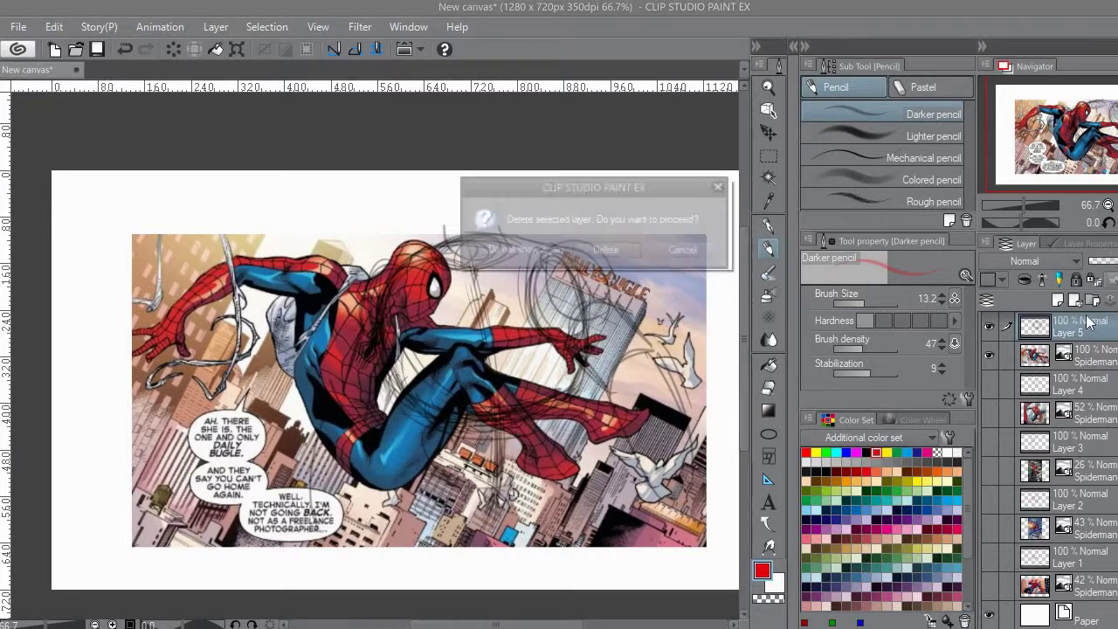
pyautogui.click(596, 250)
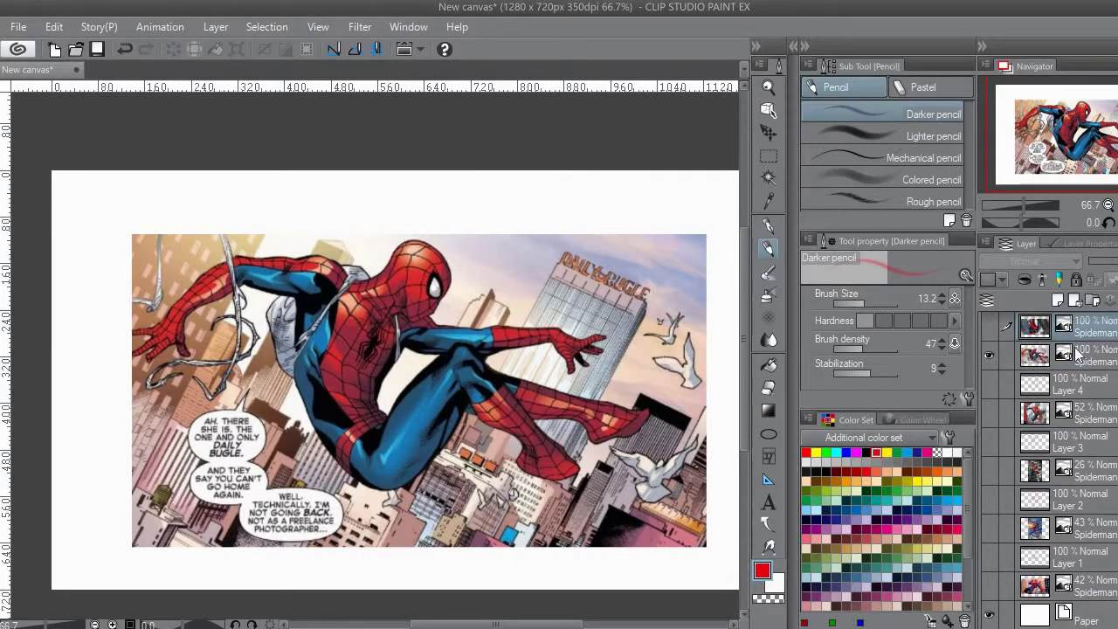
pyautogui.click(1059, 301)
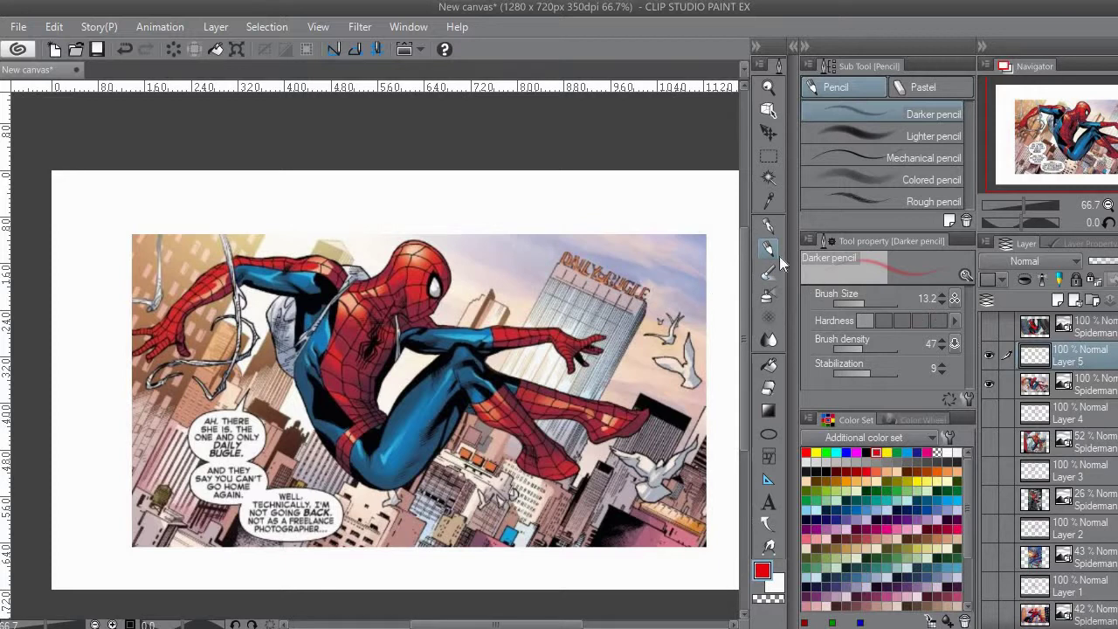
# Set the Darker pencil's brush size to 18.5 and the Daily Bugle reference's opacity to 32%, with Layer 5 active
pyautogui.click(872, 302)
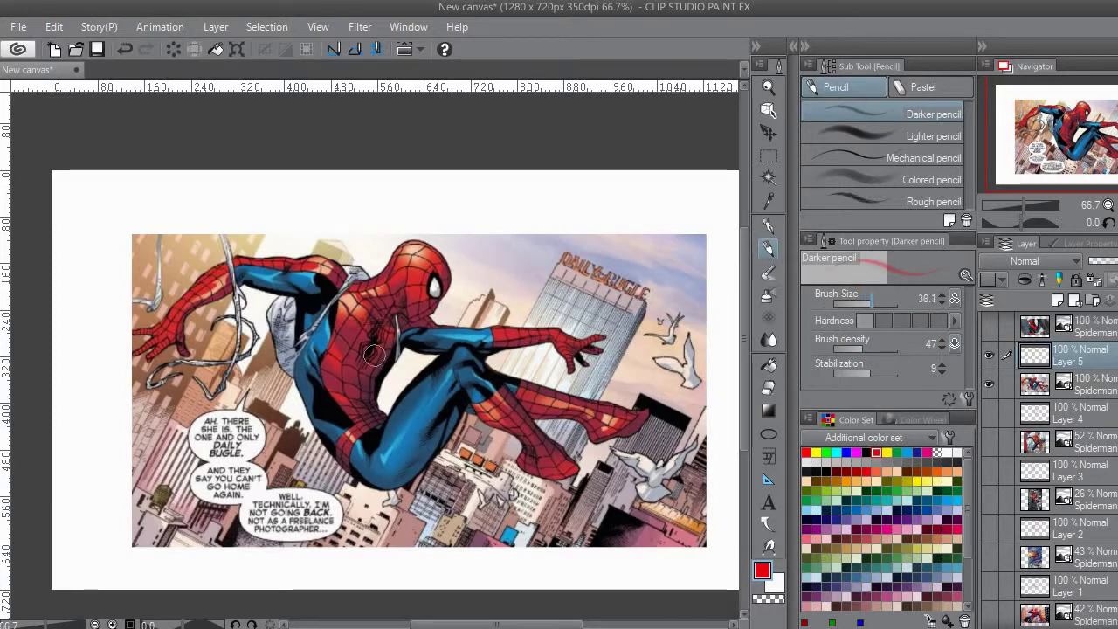
pyautogui.click(868, 302)
pyautogui.click(1103, 386)
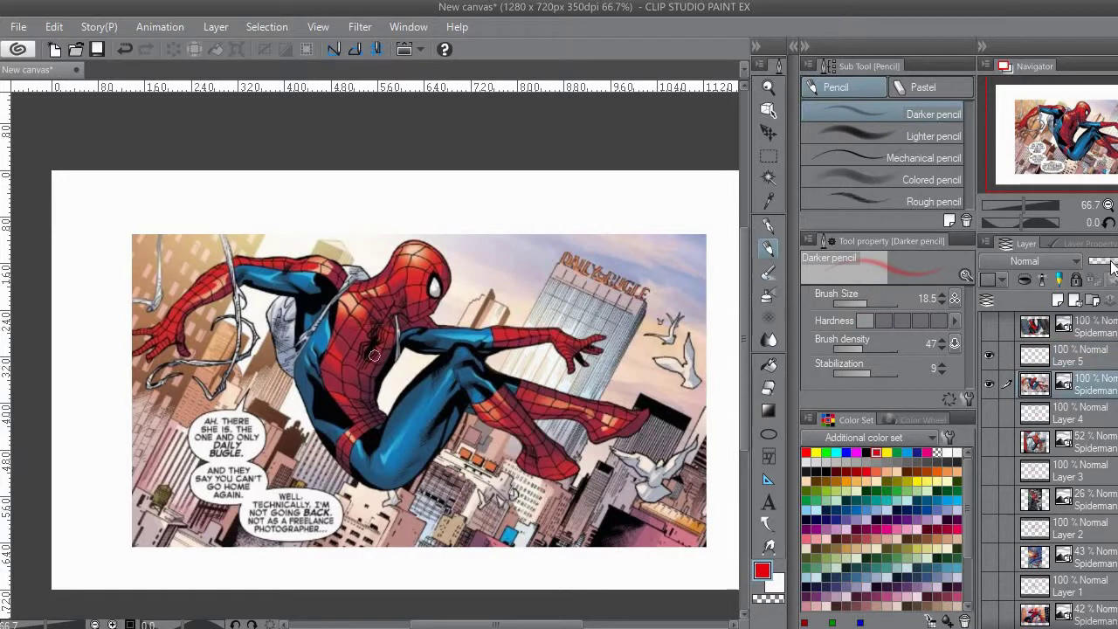
pyautogui.click(1111, 266)
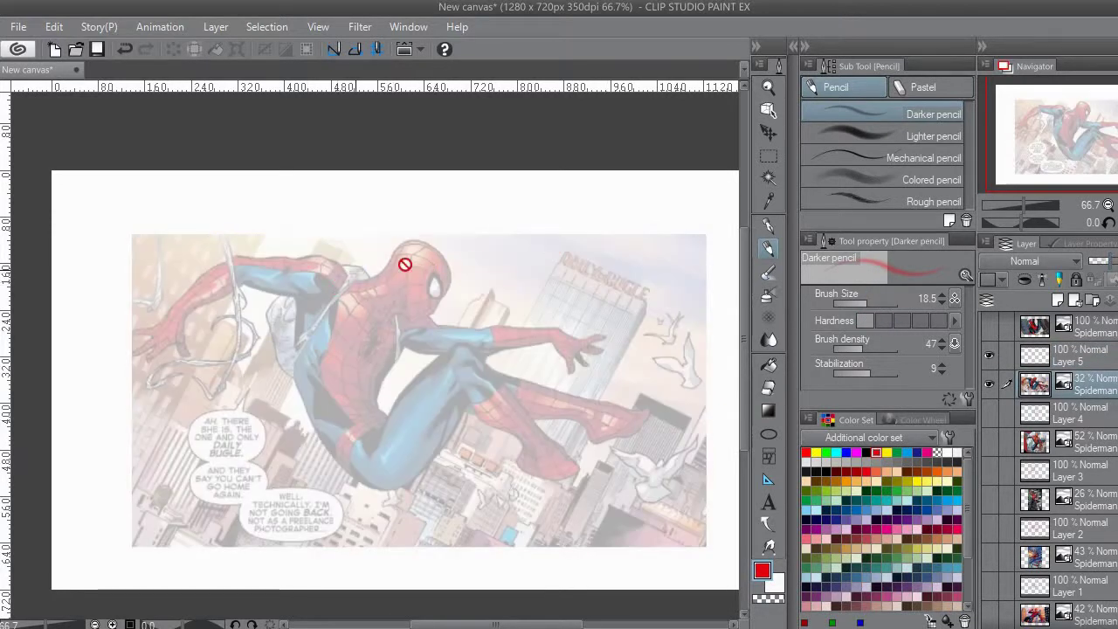
pyautogui.click(1083, 351)
pyautogui.click(768, 227)
pyautogui.click(767, 248)
# On Layer 5, sketch Spider-Man's ribcage oval, neck ellipse and both shoulder circles in red
pyautogui.moveTo(356, 277)
pyautogui.mouseDown()
pyautogui.moveTo(386, 325)
pyautogui.moveTo(362, 290)
pyautogui.moveTo(384, 294)
pyautogui.moveTo(322, 282)
pyautogui.moveTo(295, 332)
pyautogui.moveTo(325, 381)
pyautogui.moveTo(356, 393)
pyautogui.moveTo(384, 307)
pyautogui.moveTo(384, 380)
pyautogui.mouseUp()
pyautogui.moveTo(391, 326); pyautogui.dragTo(387, 379)
pyautogui.moveTo(310, 263)
pyautogui.mouseDown()
pyautogui.moveTo(308, 299)
pyautogui.moveTo(344, 286)
pyautogui.moveTo(305, 298)
pyautogui.moveTo(340, 293)
pyautogui.mouseUp()
pyautogui.moveTo(319, 246); pyautogui.dragTo(353, 282)
pyautogui.moveTo(409, 310)
pyautogui.mouseDown()
pyautogui.moveTo(429, 334)
pyautogui.moveTo(391, 344)
pyautogui.moveTo(428, 306)
pyautogui.mouseUp()
# Add the tapering waist shape in red below the ribcage and number the two torso masses 1 and 2
pyautogui.moveTo(300, 360); pyautogui.dragTo(332, 447)
pyautogui.moveTo(378, 395); pyautogui.dragTo(394, 418)
pyautogui.moveTo(339, 456)
pyautogui.mouseDown()
pyautogui.moveTo(388, 416)
pyautogui.moveTo(359, 428)
pyautogui.mouseUp()
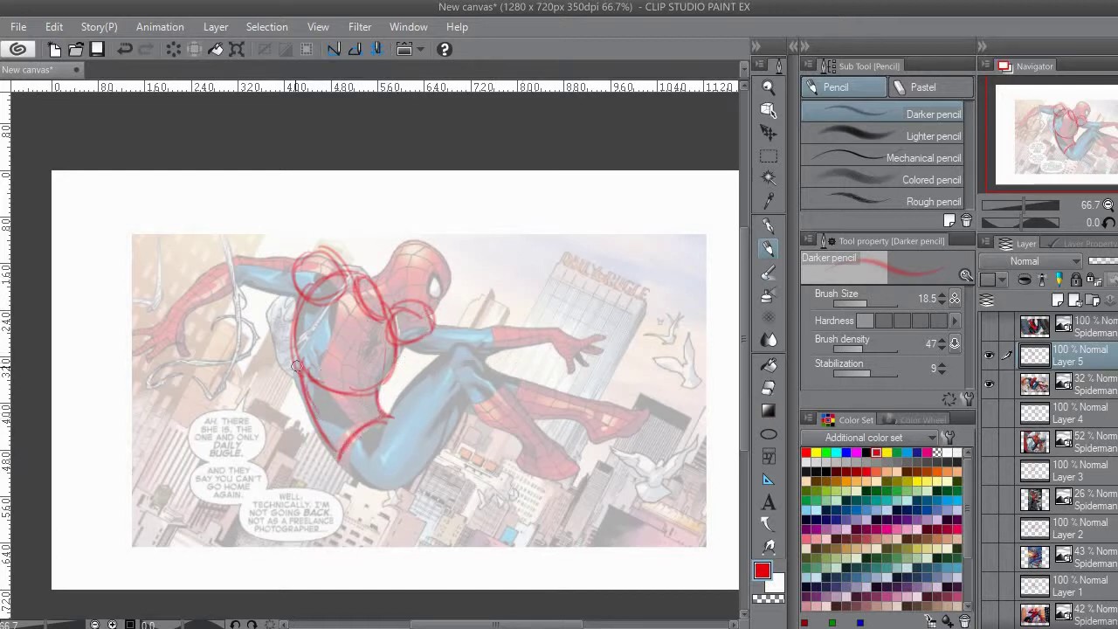
pyautogui.moveTo(348, 332); pyautogui.dragTo(367, 353)
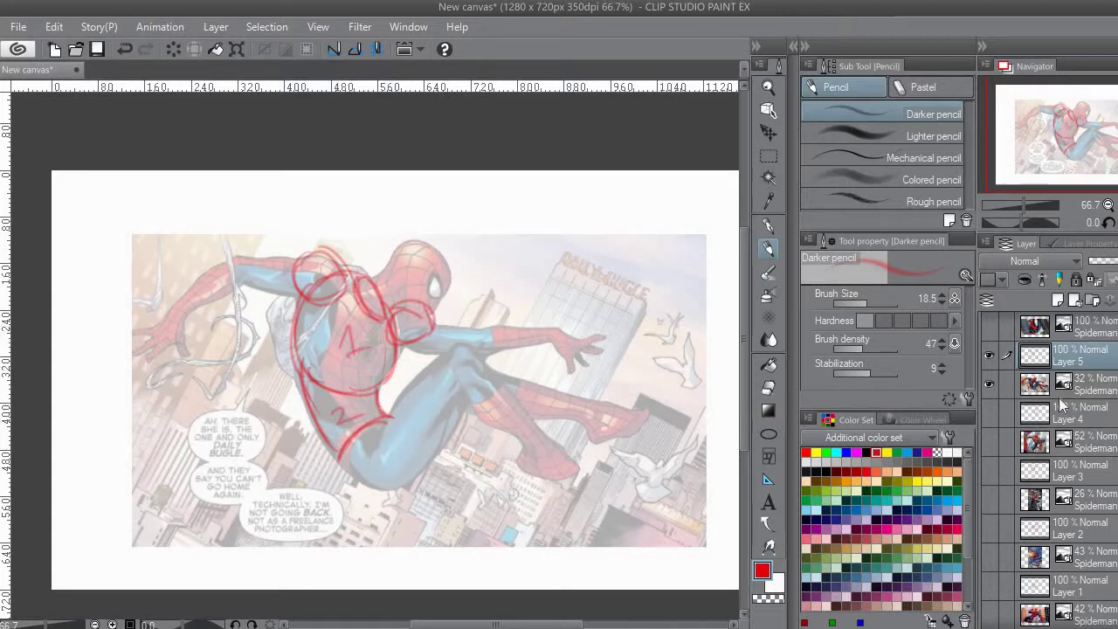
# Hide Layer 5 and its reference, then show the topmost Spiderman reference
pyautogui.click(990, 384)
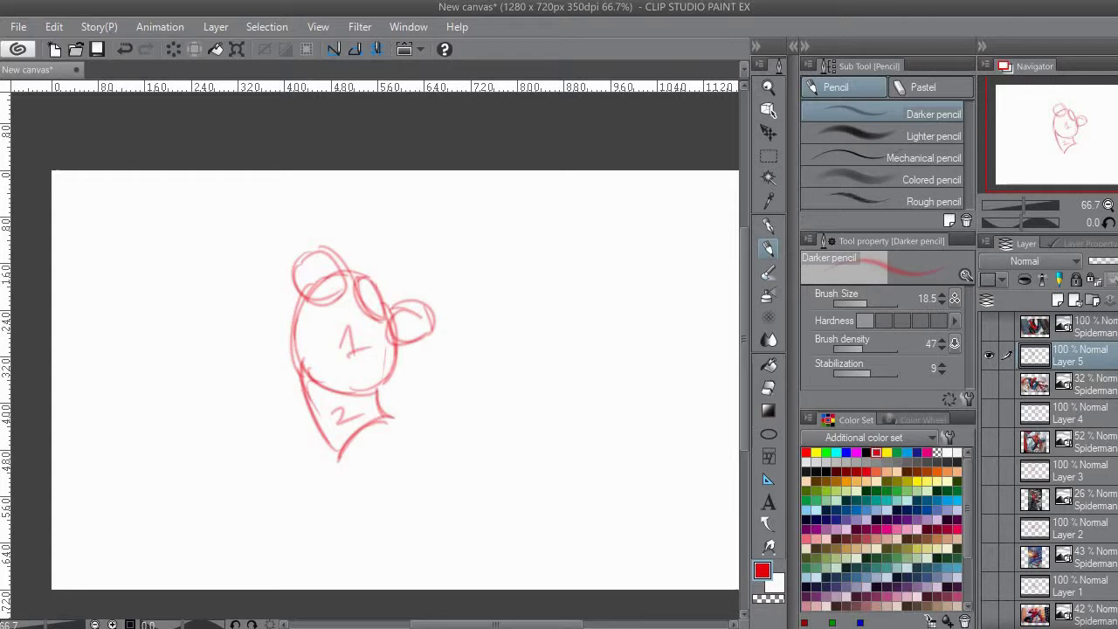
pyautogui.click(989, 355)
pyautogui.scroll(1, 995, 351)
pyautogui.click(995, 351)
pyautogui.click(990, 354)
# Set the topmost Spiderman reference to 52% opacity and draw from the new Layer 6 above it
pyautogui.click(1057, 326)
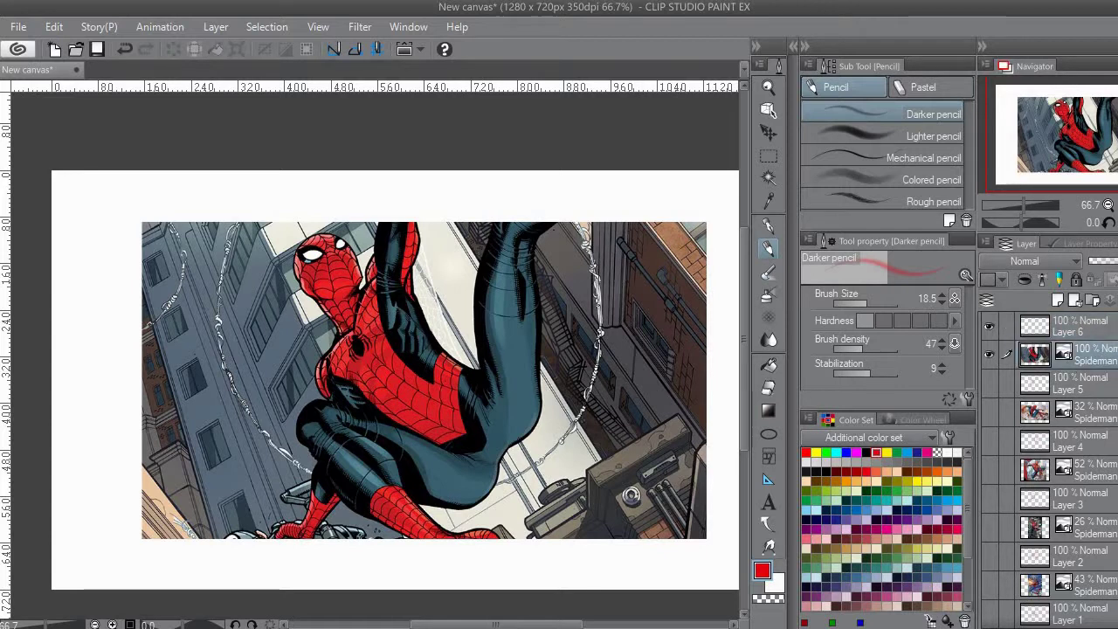
pyautogui.click(1112, 260)
pyautogui.click(1078, 328)
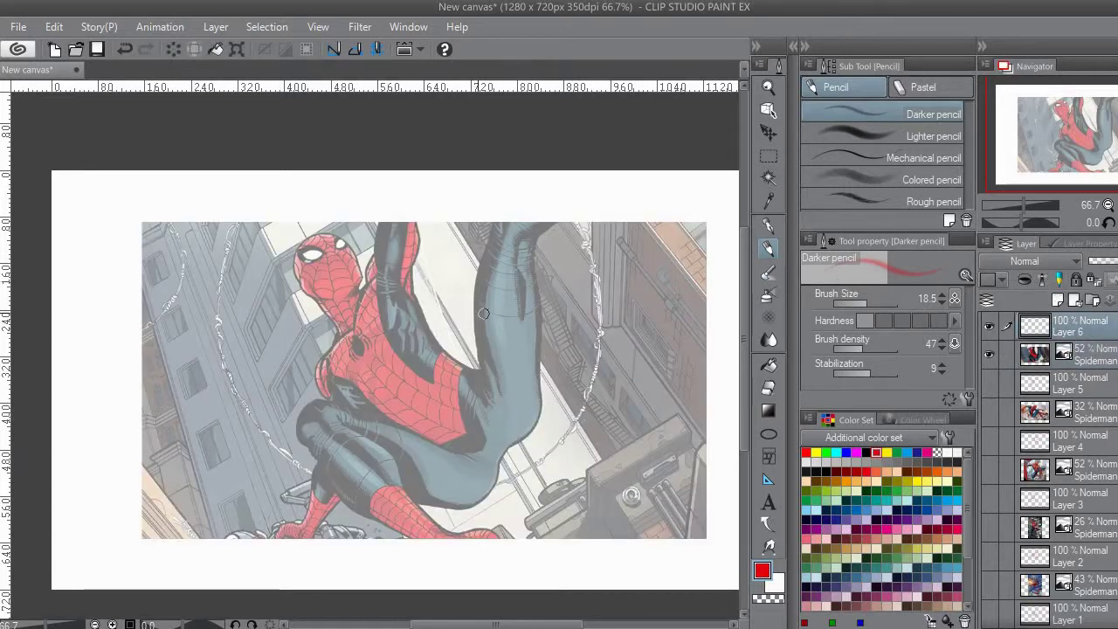
# On Layer 6, sketch the tilted ribcage oval, the lower torso and the shoulders with the raised arm in red
pyautogui.moveTo(407, 276)
pyautogui.mouseDown()
pyautogui.moveTo(345, 312)
pyautogui.moveTo(333, 379)
pyautogui.moveTo(369, 302)
pyautogui.moveTo(430, 332)
pyautogui.moveTo(425, 367)
pyautogui.mouseUp()
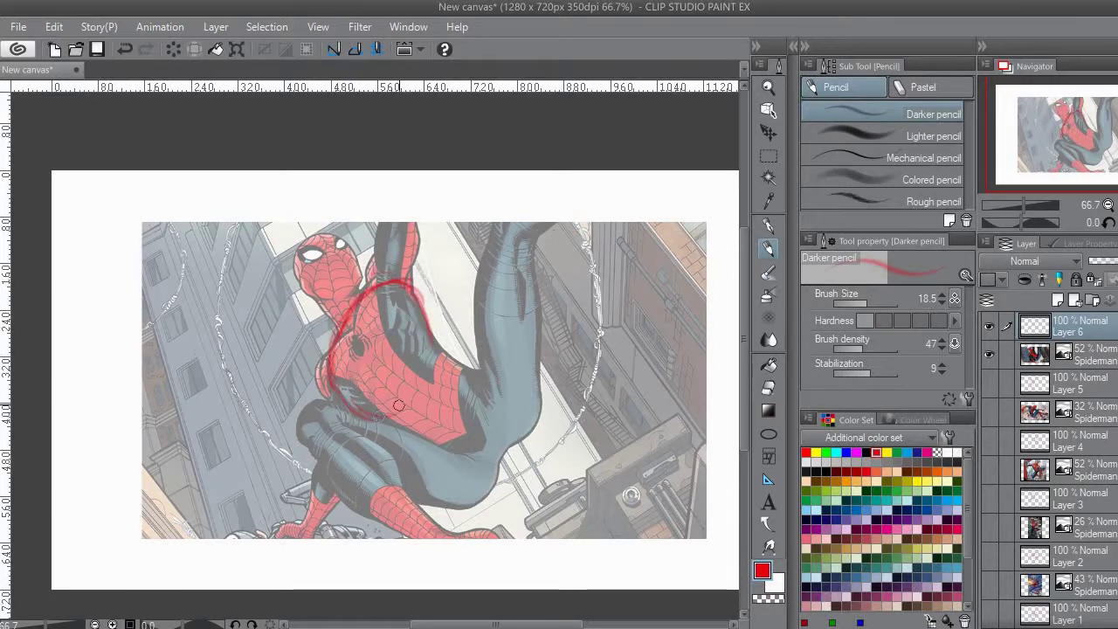
pyautogui.moveTo(393, 411)
pyautogui.mouseDown()
pyautogui.moveTo(412, 345)
pyautogui.moveTo(388, 384)
pyautogui.moveTo(408, 352)
pyautogui.moveTo(425, 383)
pyautogui.moveTo(389, 403)
pyautogui.moveTo(435, 448)
pyautogui.moveTo(455, 431)
pyautogui.moveTo(446, 428)
pyautogui.moveTo(470, 387)
pyautogui.moveTo(440, 432)
pyautogui.moveTo(461, 398)
pyautogui.moveTo(448, 355)
pyautogui.moveTo(482, 382)
pyautogui.mouseUp()
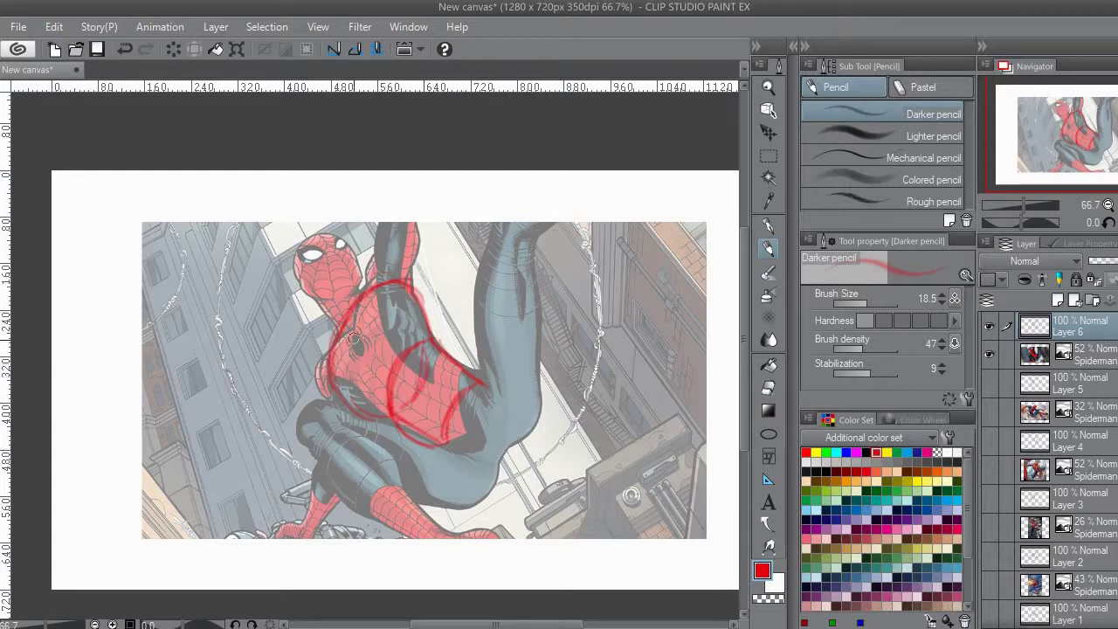
pyautogui.moveTo(373, 288)
pyautogui.mouseDown()
pyautogui.moveTo(421, 278)
pyautogui.moveTo(425, 306)
pyautogui.mouseUp()
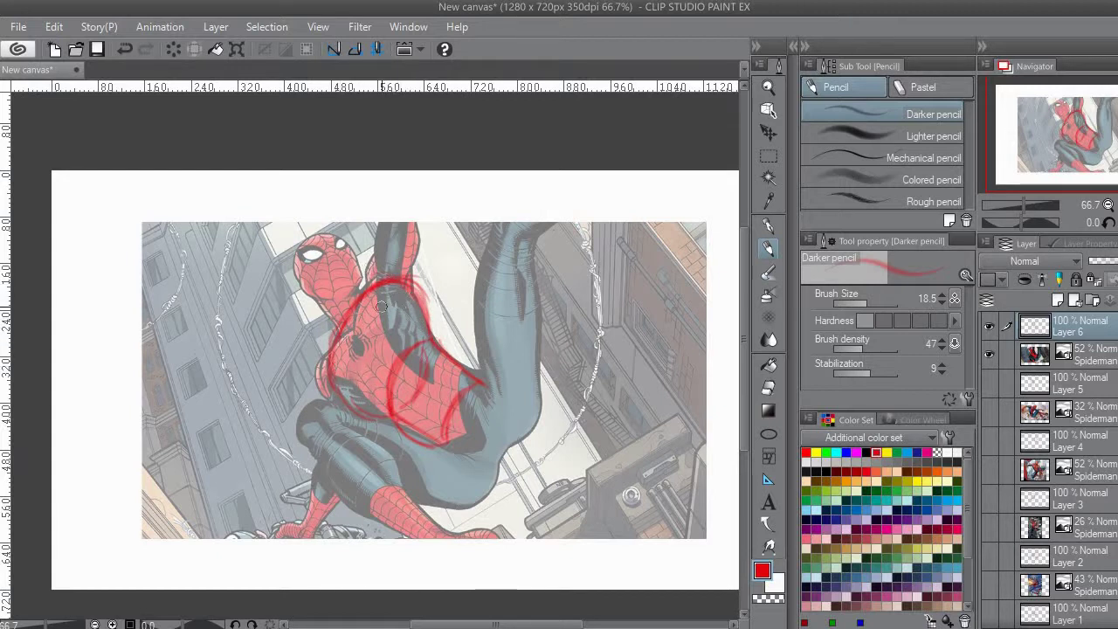
pyautogui.moveTo(378, 252)
pyautogui.mouseDown()
pyautogui.moveTo(382, 280)
pyautogui.moveTo(362, 284)
pyautogui.moveTo(371, 294)
pyautogui.moveTo(413, 279)
pyautogui.moveTo(394, 294)
pyautogui.moveTo(376, 259)
pyautogui.moveTo(391, 306)
pyautogui.mouseUp()
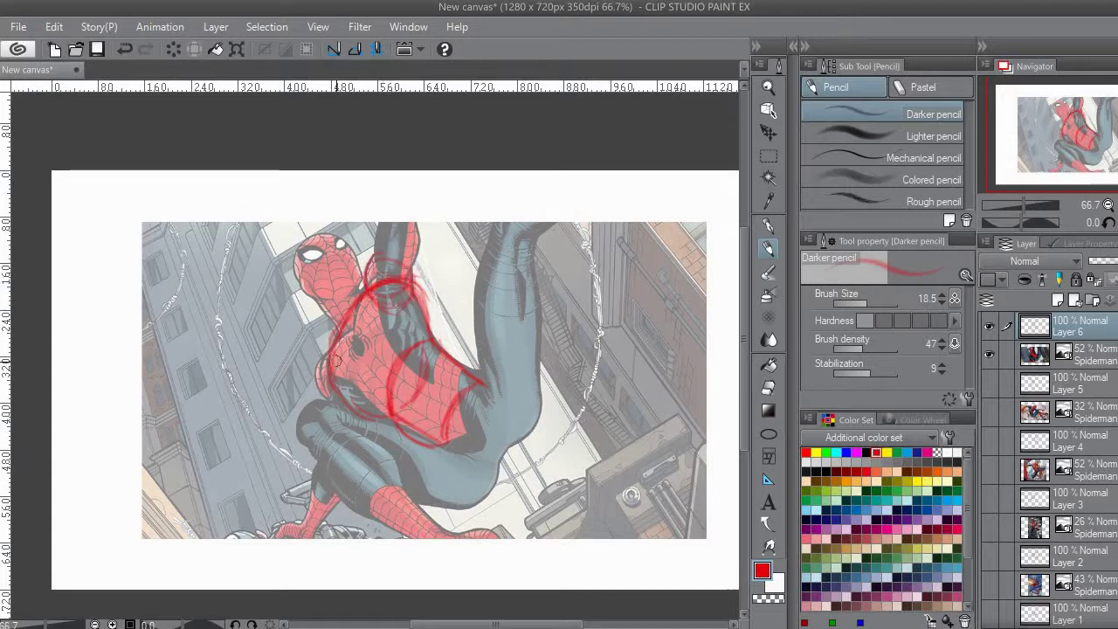
pyautogui.moveTo(381, 255)
pyautogui.mouseDown()
pyautogui.moveTo(422, 259)
pyautogui.moveTo(387, 231)
pyautogui.moveTo(422, 273)
pyautogui.moveTo(432, 221)
pyautogui.mouseUp()
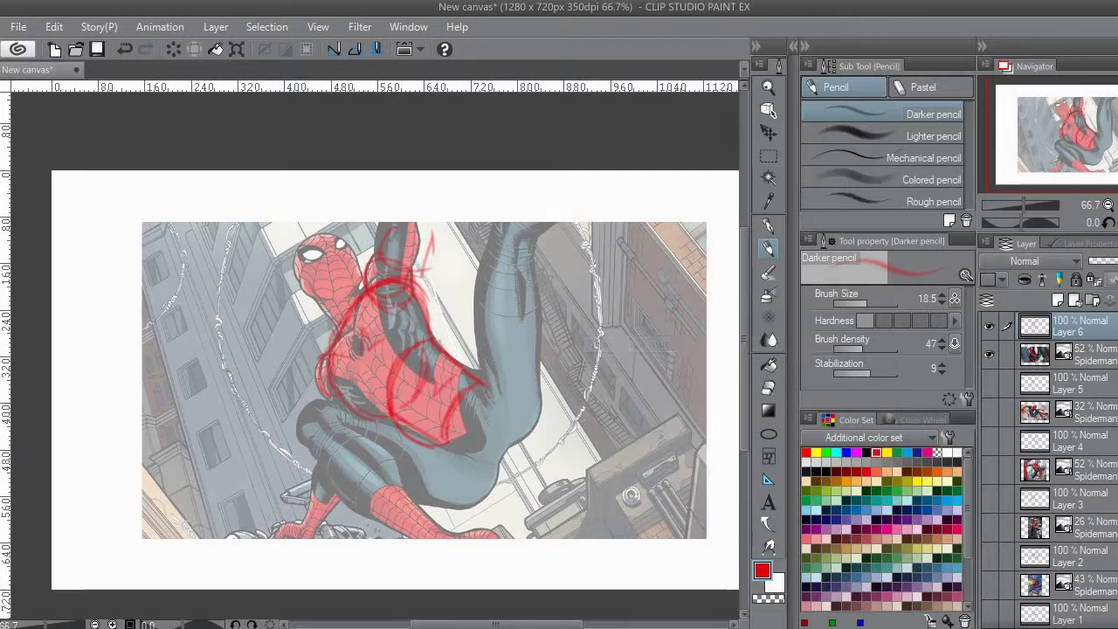
# Hide Layer 6 and its reference, then add a new empty Layer 7 on top
pyautogui.click(1039, 354)
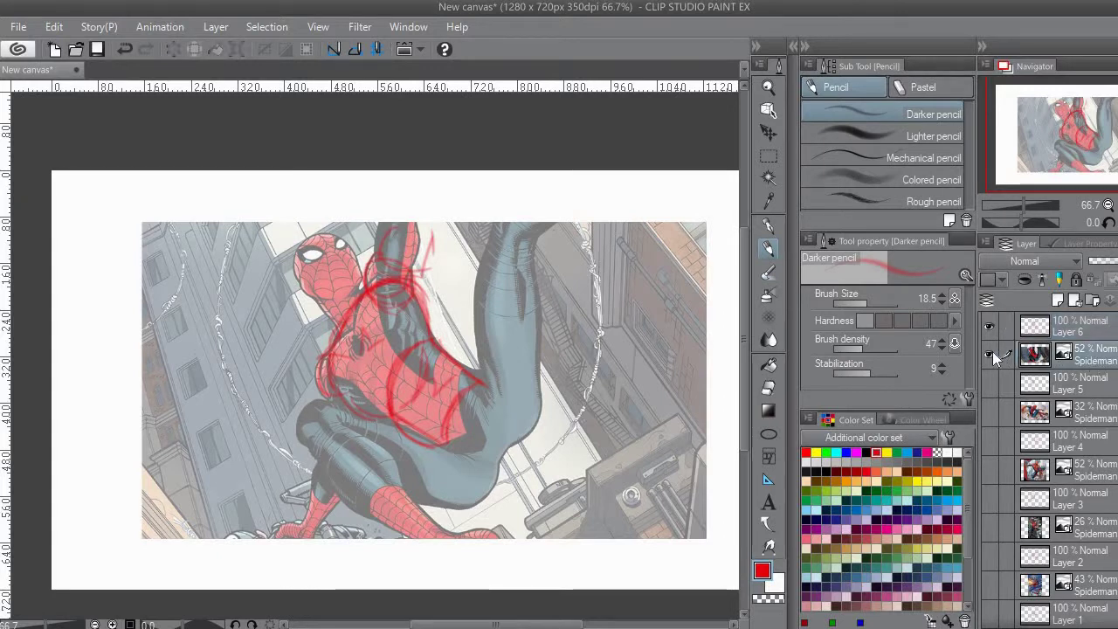
pyautogui.click(989, 354)
pyautogui.click(1059, 325)
pyautogui.click(989, 325)
pyautogui.hotkey('ctrl', 'shift', 'n')
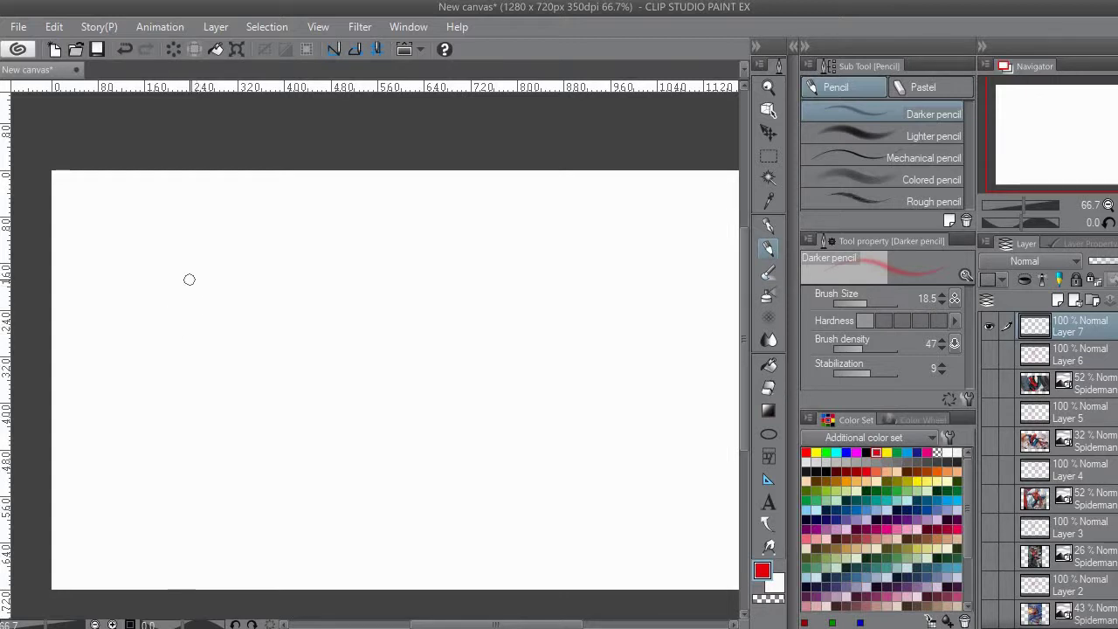
# On Layer 7, sketch a rounded ribcage in red with an oval arm opening and a rough lower edge
pyautogui.moveTo(211, 277)
pyautogui.mouseDown()
pyautogui.moveTo(177, 311)
pyautogui.moveTo(237, 269)
pyautogui.moveTo(201, 382)
pyautogui.moveTo(269, 374)
pyautogui.moveTo(262, 270)
pyautogui.moveTo(299, 337)
pyautogui.mouseUp()
pyautogui.moveTo(201, 371)
pyautogui.mouseDown()
pyautogui.moveTo(269, 385)
pyautogui.moveTo(223, 405)
pyautogui.mouseUp()
pyautogui.moveTo(270, 284)
pyautogui.mouseDown()
pyautogui.moveTo(249, 318)
pyautogui.moveTo(278, 262)
pyautogui.moveTo(299, 325)
pyautogui.mouseUp()
pyautogui.moveTo(255, 285)
pyautogui.mouseDown()
pyautogui.moveTo(297, 288)
pyautogui.moveTo(301, 333)
pyautogui.mouseUp()
pyautogui.moveTo(179, 271); pyautogui.dragTo(167, 329)
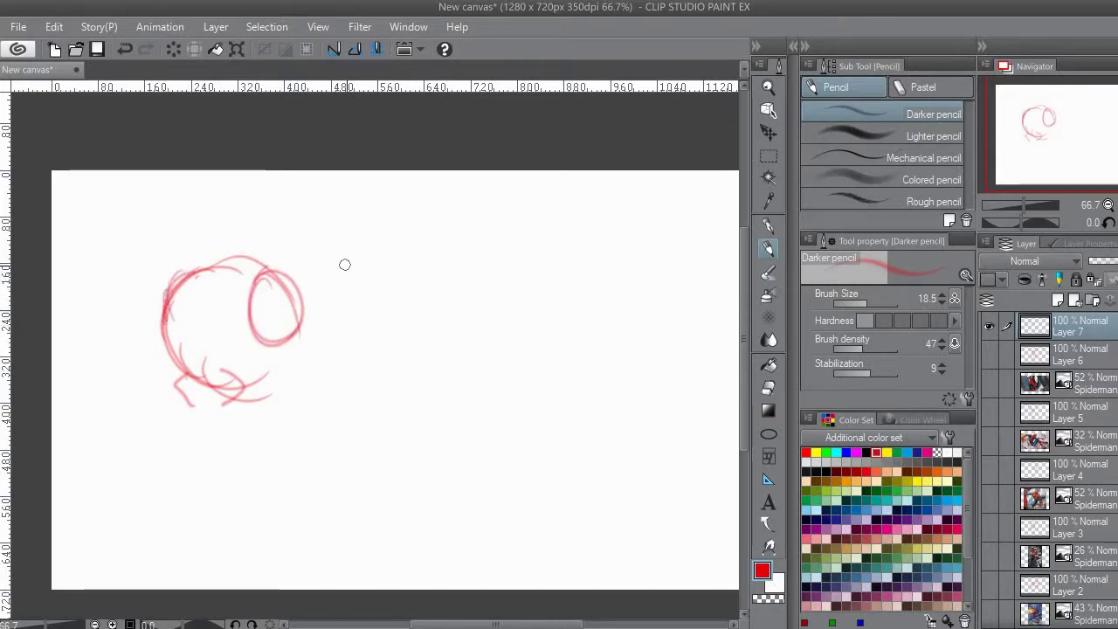
# Draw an arrow leading to a second, more defined ribcage with an arched lower edge, a curved centre line and an arm opening
pyautogui.moveTo(334, 329); pyautogui.dragTo(372, 328)
pyautogui.moveTo(358, 320)
pyautogui.mouseDown()
pyautogui.moveTo(375, 324)
pyautogui.moveTo(359, 338)
pyautogui.mouseUp()
pyautogui.moveTo(452, 266)
pyautogui.mouseDown()
pyautogui.moveTo(439, 354)
pyautogui.moveTo(480, 352)
pyautogui.moveTo(507, 372)
pyautogui.moveTo(569, 351)
pyautogui.mouseUp()
pyautogui.moveTo(502, 260)
pyautogui.mouseDown()
pyautogui.moveTo(545, 275)
pyautogui.moveTo(524, 266)
pyautogui.moveTo(561, 345)
pyautogui.moveTo(570, 334)
pyautogui.moveTo(554, 283)
pyautogui.moveTo(564, 336)
pyautogui.mouseUp()
pyautogui.moveTo(452, 282)
pyautogui.mouseDown()
pyautogui.moveTo(472, 252)
pyautogui.moveTo(459, 266)
pyautogui.moveTo(500, 258)
pyautogui.moveTo(565, 327)
pyautogui.moveTo(577, 304)
pyautogui.moveTo(554, 367)
pyautogui.mouseUp()
pyautogui.moveTo(577, 315); pyautogui.dragTo(546, 369)
pyautogui.moveTo(428, 301)
pyautogui.mouseDown()
pyautogui.moveTo(441, 372)
pyautogui.moveTo(482, 363)
pyautogui.moveTo(435, 376)
pyautogui.moveTo(482, 359)
pyautogui.mouseUp()
pyautogui.moveTo(472, 262); pyautogui.dragTo(461, 346)
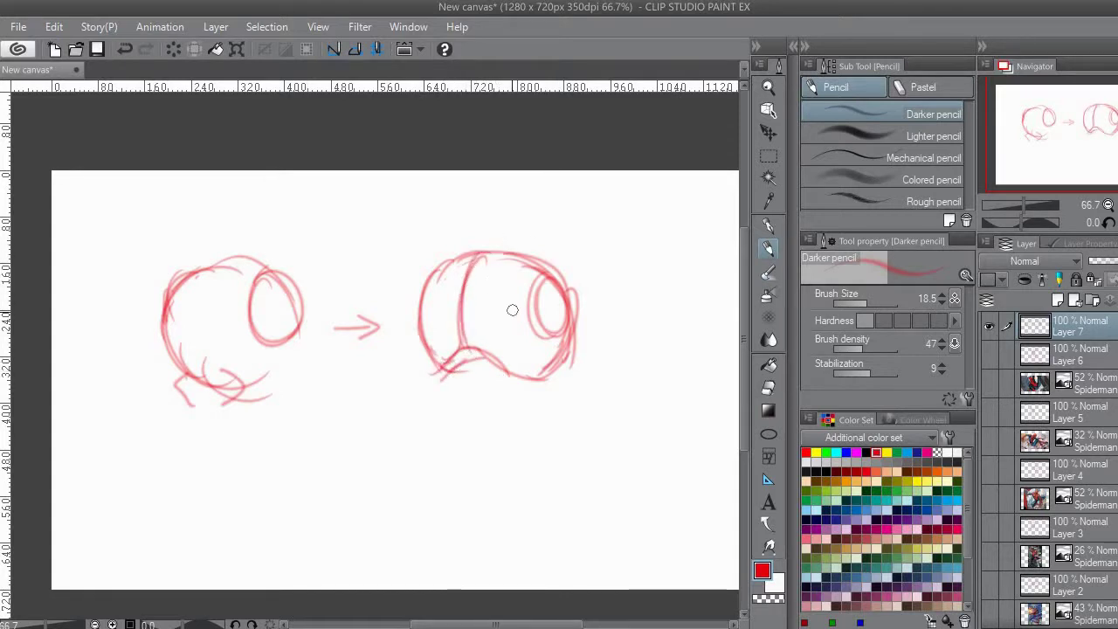
# Add curved rib lines across both sides of the second ribcage
pyautogui.moveTo(482, 265)
pyautogui.mouseDown()
pyautogui.moveTo(499, 285)
pyautogui.moveTo(544, 298)
pyautogui.mouseUp()
pyautogui.moveTo(473, 294)
pyautogui.mouseDown()
pyautogui.moveTo(530, 324)
pyautogui.moveTo(548, 351)
pyautogui.moveTo(454, 288)
pyautogui.mouseUp()
pyautogui.moveTo(431, 311); pyautogui.dragTo(463, 303)
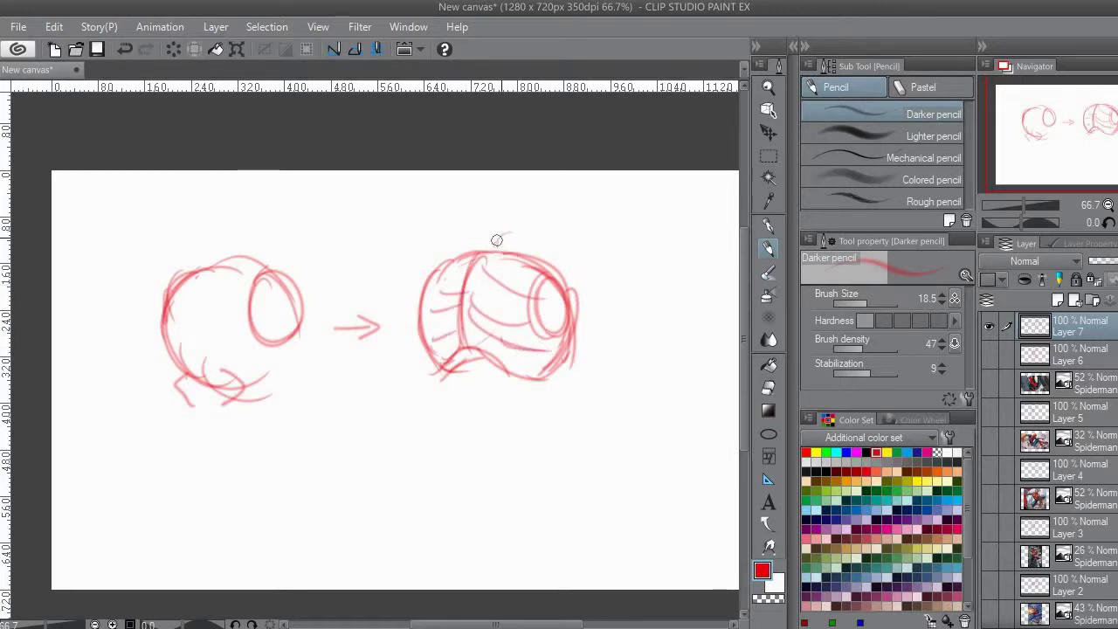
# Sketch a simple head and short neck above the second ribcage
pyautogui.moveTo(481, 201); pyautogui.dragTo(504, 201)
pyautogui.moveTo(472, 183)
pyautogui.mouseDown()
pyautogui.moveTo(459, 207)
pyautogui.moveTo(471, 258)
pyautogui.mouseUp()
pyautogui.moveTo(465, 188)
pyautogui.mouseDown()
pyautogui.moveTo(473, 232)
pyautogui.moveTo(537, 222)
pyautogui.mouseUp()
pyautogui.moveTo(468, 249); pyautogui.dragTo(512, 254)
pyautogui.moveTo(471, 198)
pyautogui.mouseDown()
pyautogui.moveTo(470, 247)
pyautogui.moveTo(474, 233)
pyautogui.moveTo(511, 234)
pyautogui.mouseUp()
# Add the shoulders, the hanging arm and the waist lines to the second ribcage
pyautogui.moveTo(559, 268)
pyautogui.mouseDown()
pyautogui.moveTo(529, 304)
pyautogui.moveTo(597, 301)
pyautogui.moveTo(559, 340)
pyautogui.moveTo(612, 304)
pyautogui.moveTo(583, 375)
pyautogui.mouseUp()
pyautogui.moveTo(599, 304)
pyautogui.mouseDown()
pyautogui.moveTo(626, 341)
pyautogui.moveTo(588, 373)
pyautogui.moveTo(622, 453)
pyautogui.mouseUp()
pyautogui.moveTo(627, 342)
pyautogui.mouseDown()
pyautogui.moveTo(646, 407)
pyautogui.moveTo(646, 468)
pyautogui.mouseUp()
pyautogui.moveTo(428, 276); pyautogui.dragTo(410, 326)
pyautogui.moveTo(444, 369); pyautogui.dragTo(444, 419)
pyautogui.moveTo(542, 382); pyautogui.dragTo(521, 428)
pyautogui.moveTo(447, 358); pyautogui.dragTo(441, 415)
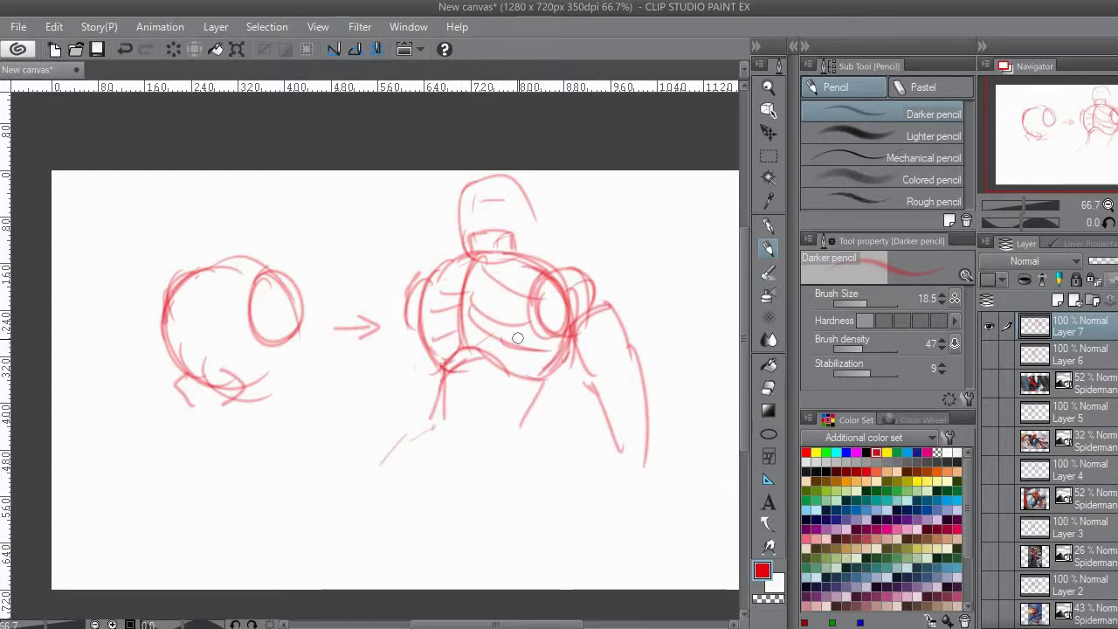
# Add a new Layer 8 on top, hide Layer 7 and choose the Darker pencil for drawing
pyautogui.press('e')
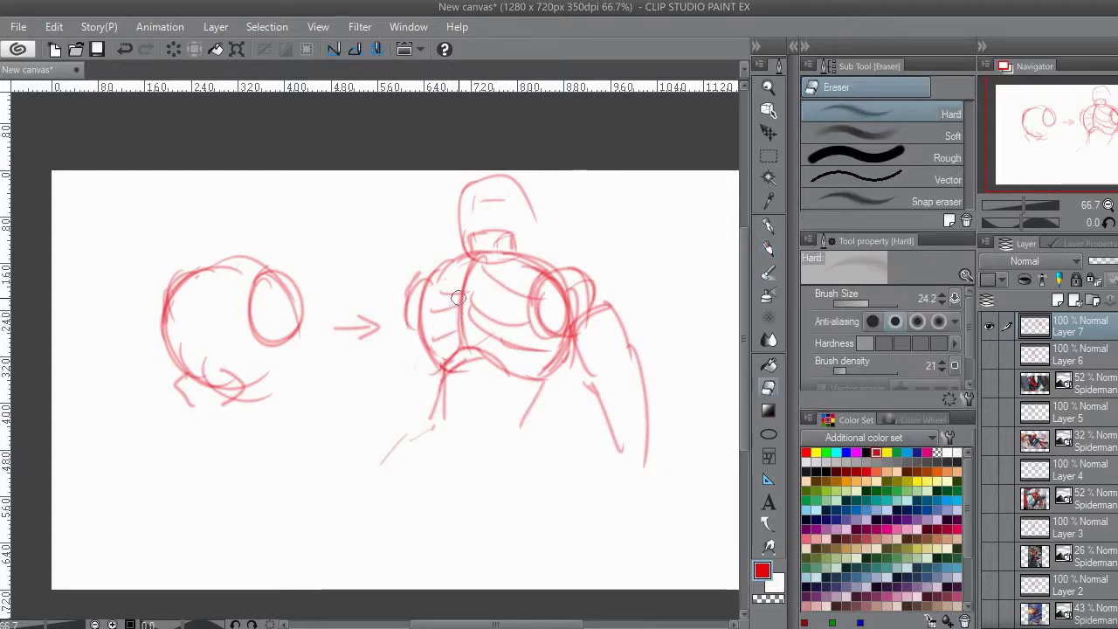
pyautogui.click(1057, 299)
pyautogui.click(990, 354)
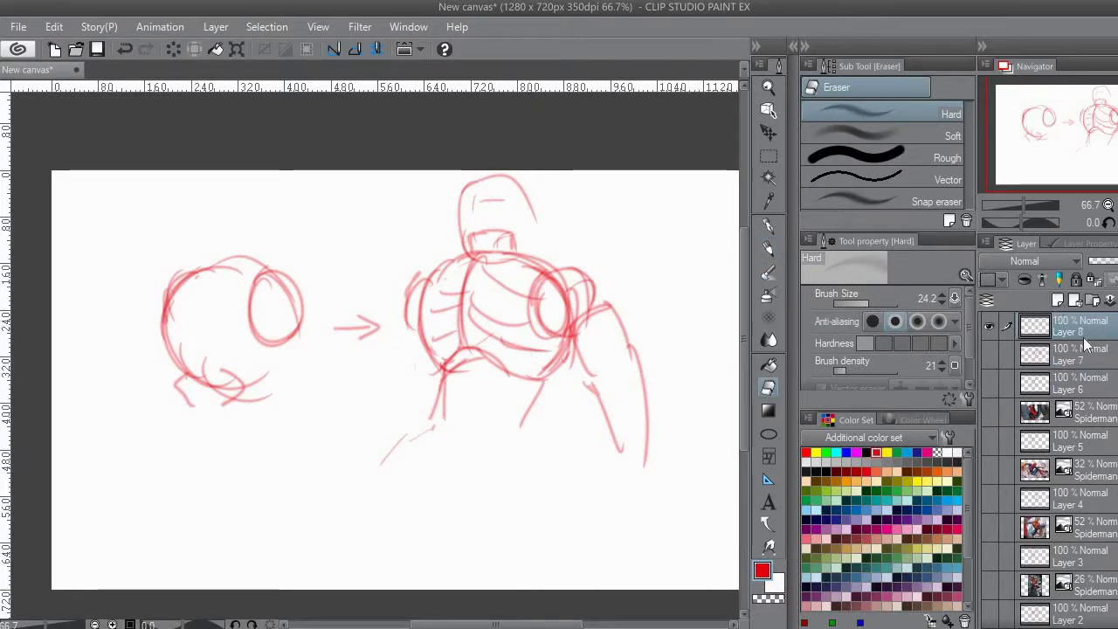
pyautogui.click(769, 225)
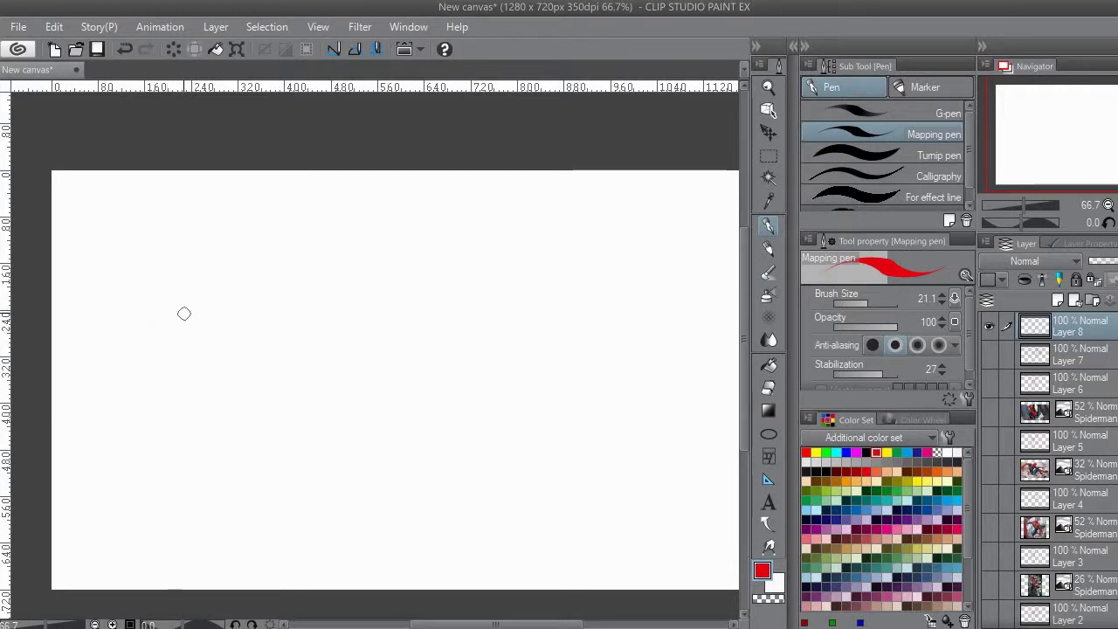
pyautogui.click(769, 248)
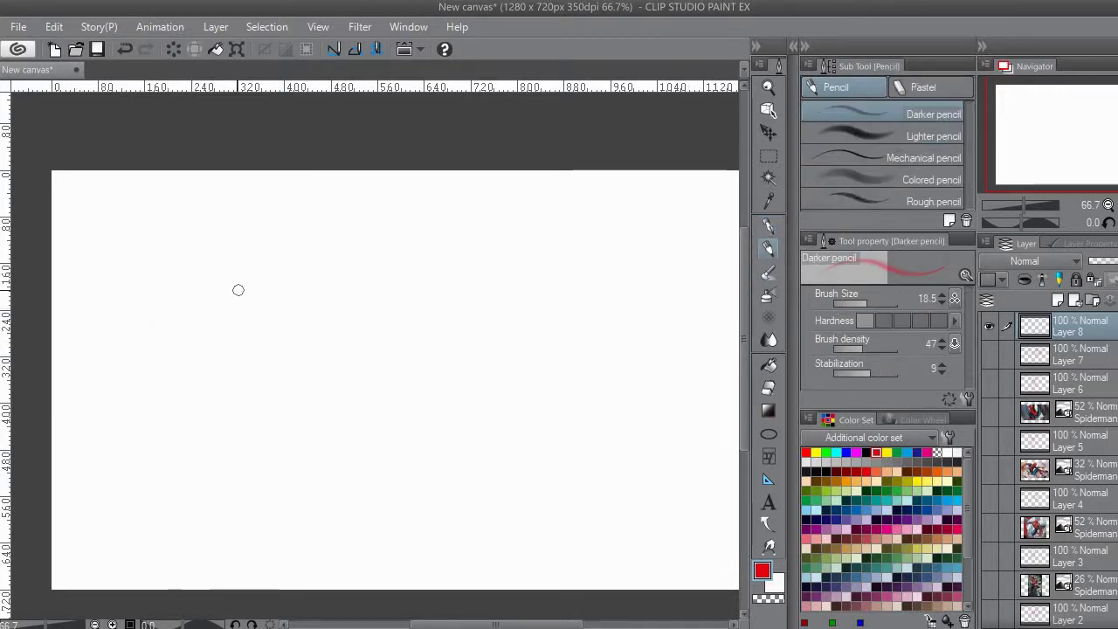
# On Layer 8, sketch a bean-shaped torso in red with a rounded ribcage, a dividing curve and a rounded belly
pyautogui.moveTo(180, 338)
pyautogui.mouseDown()
pyautogui.moveTo(156, 272)
pyautogui.moveTo(191, 252)
pyautogui.moveTo(283, 258)
pyautogui.mouseUp()
pyautogui.moveTo(233, 230)
pyautogui.mouseDown()
pyautogui.moveTo(308, 345)
pyautogui.moveTo(307, 291)
pyautogui.moveTo(260, 418)
pyautogui.mouseUp()
pyautogui.moveTo(183, 332)
pyautogui.mouseDown()
pyautogui.moveTo(182, 387)
pyautogui.moveTo(214, 417)
pyautogui.moveTo(276, 411)
pyautogui.moveTo(230, 310)
pyautogui.moveTo(225, 329)
pyautogui.moveTo(312, 325)
pyautogui.mouseUp()
pyautogui.moveTo(161, 277)
pyautogui.mouseDown()
pyautogui.moveTo(180, 289)
pyautogui.moveTo(183, 376)
pyautogui.mouseUp()
pyautogui.moveTo(183, 264); pyautogui.dragTo(234, 247)
pyautogui.moveTo(267, 248); pyautogui.dragTo(303, 278)
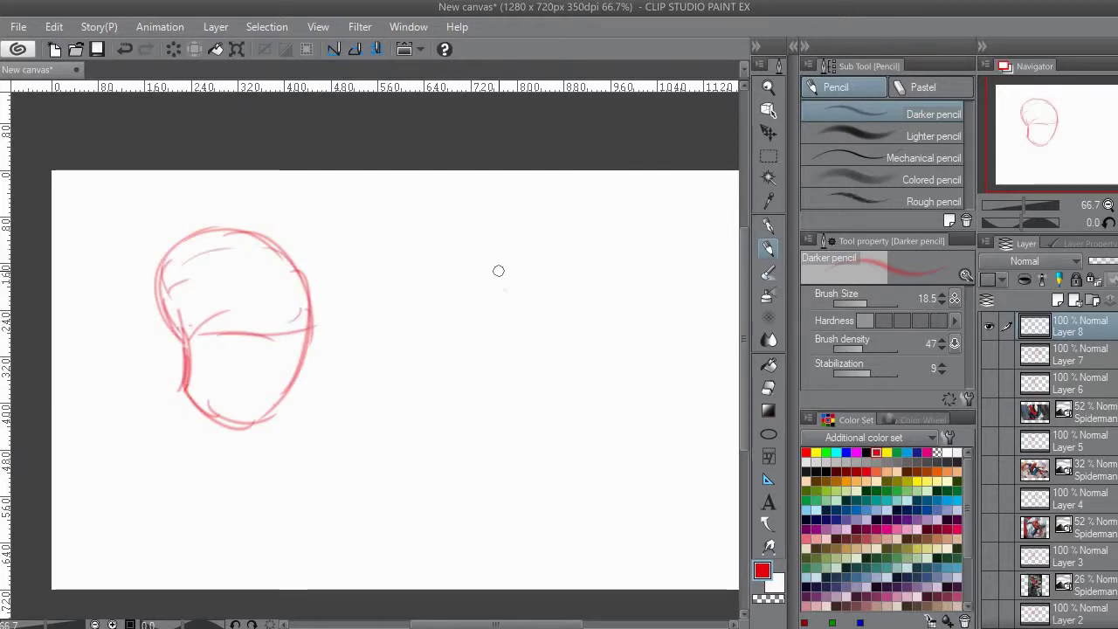
# Sketch the rounded ribcage of a second torso to the right of the bean-shaped one
pyautogui.moveTo(459, 205)
pyautogui.mouseDown()
pyautogui.moveTo(429, 242)
pyautogui.moveTo(472, 305)
pyautogui.mouseUp()
pyautogui.moveTo(432, 214)
pyautogui.mouseDown()
pyautogui.moveTo(554, 225)
pyautogui.moveTo(566, 296)
pyautogui.mouseUp()
pyautogui.moveTo(557, 250); pyautogui.dragTo(534, 308)
pyautogui.moveTo(444, 218)
pyautogui.mouseDown()
pyautogui.moveTo(436, 280)
pyautogui.moveTo(502, 329)
pyautogui.moveTo(565, 317)
pyautogui.mouseUp()
# Draw the lower arch and waist sides beneath the second ribcage and reinforce its side contours
pyautogui.moveTo(463, 321)
pyautogui.mouseDown()
pyautogui.moveTo(557, 330)
pyautogui.moveTo(568, 337)
pyautogui.moveTo(557, 374)
pyautogui.mouseUp()
pyautogui.moveTo(466, 338); pyautogui.dragTo(454, 384)
pyautogui.moveTo(457, 333)
pyautogui.mouseDown()
pyautogui.moveTo(454, 386)
pyautogui.moveTo(462, 324)
pyautogui.moveTo(438, 294)
pyautogui.moveTo(475, 326)
pyautogui.mouseUp()
pyautogui.moveTo(555, 317); pyautogui.dragTo(557, 336)
pyautogui.moveTo(564, 293)
pyautogui.mouseDown()
pyautogui.moveTo(559, 354)
pyautogui.moveTo(558, 330)
pyautogui.mouseUp()
pyautogui.moveTo(553, 232); pyautogui.dragTo(566, 308)
pyautogui.moveTo(314, 271); pyautogui.dragTo(305, 345)
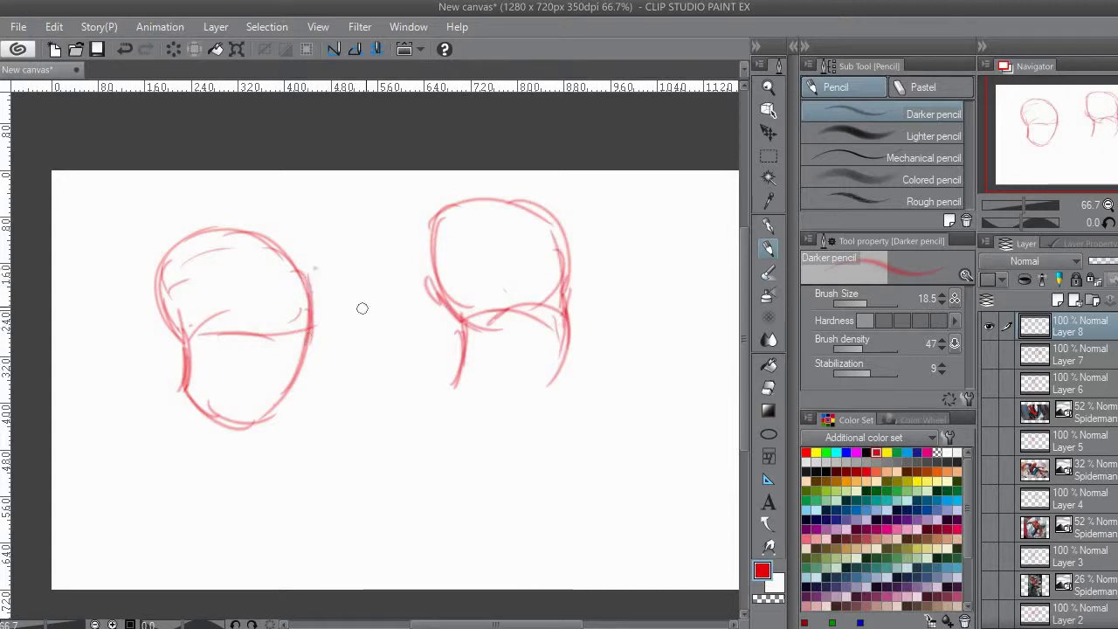
pyautogui.moveTo(568, 263); pyautogui.dragTo(564, 318)
pyautogui.moveTo(463, 323)
pyautogui.mouseDown()
pyautogui.moveTo(550, 318)
pyautogui.moveTo(468, 320)
pyautogui.mouseUp()
pyautogui.moveTo(426, 286); pyautogui.dragTo(465, 322)
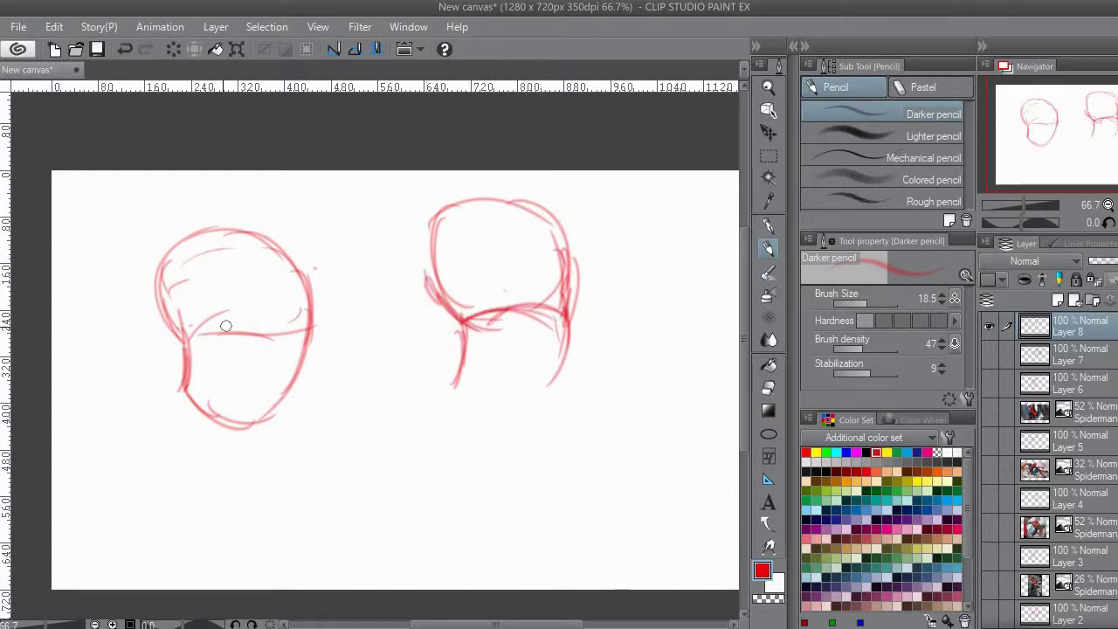
# Mark the waist block inside the bean-shaped torso with side lines and a lower curve
pyautogui.moveTo(184, 328); pyautogui.dragTo(185, 392)
pyautogui.moveTo(184, 392); pyautogui.dragTo(262, 387)
pyautogui.moveTo(298, 291); pyautogui.dragTo(262, 391)
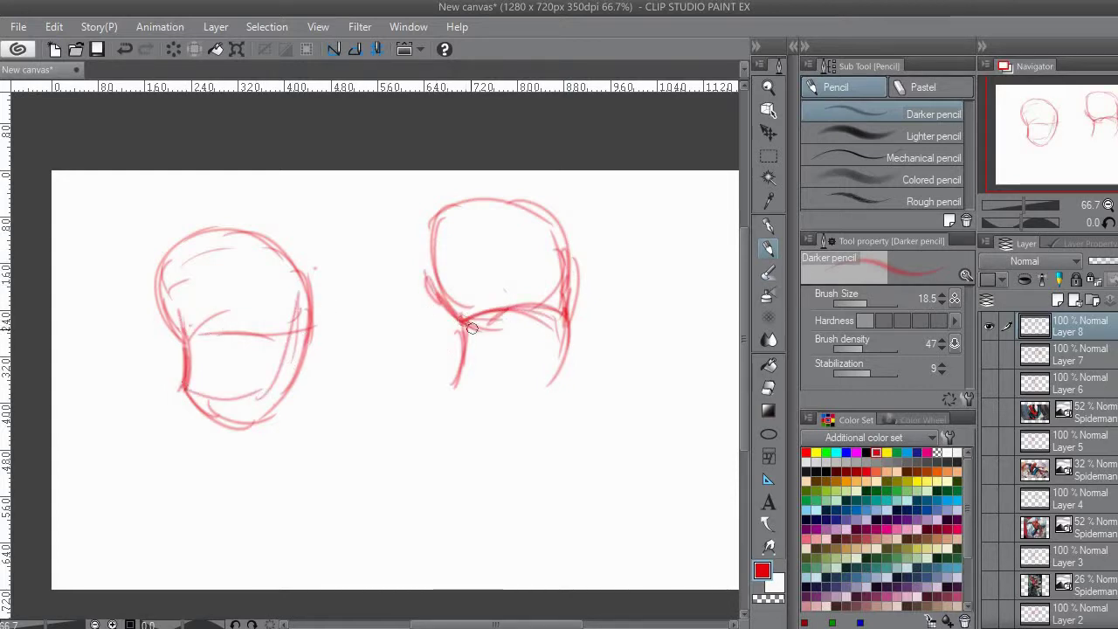
# Add a round shoulder to the second torso and darken its side and waist contours
pyautogui.moveTo(571, 254)
pyautogui.mouseDown()
pyautogui.moveTo(554, 355)
pyautogui.moveTo(567, 232)
pyautogui.moveTo(562, 350)
pyautogui.mouseUp()
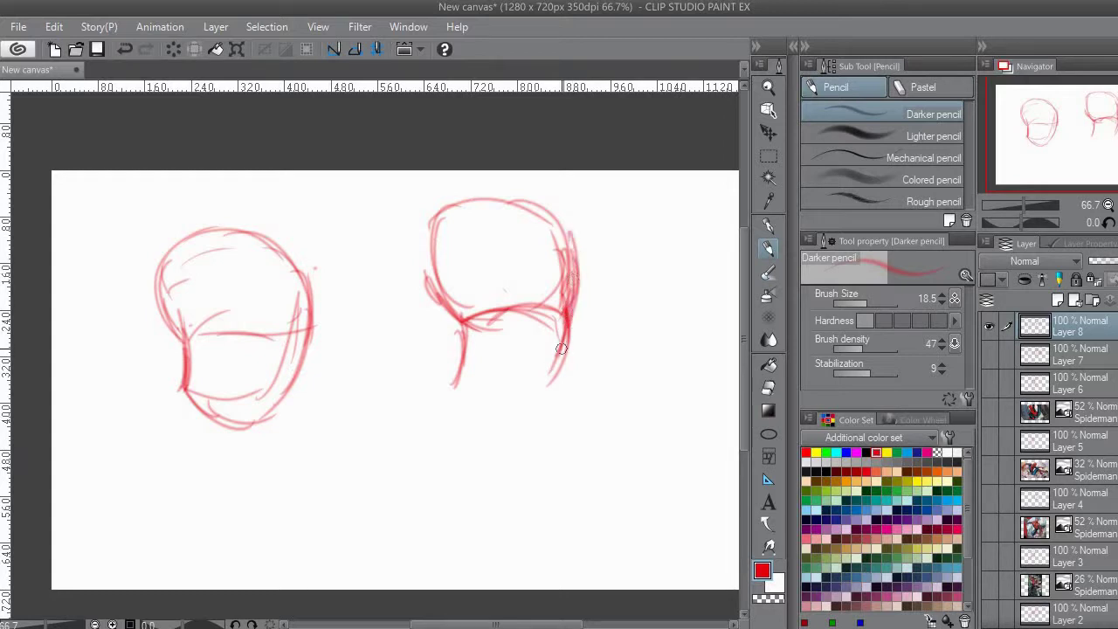
pyautogui.moveTo(442, 301)
pyautogui.mouseDown()
pyautogui.moveTo(416, 239)
pyautogui.moveTo(463, 257)
pyautogui.moveTo(418, 280)
pyautogui.moveTo(456, 290)
pyautogui.mouseUp()
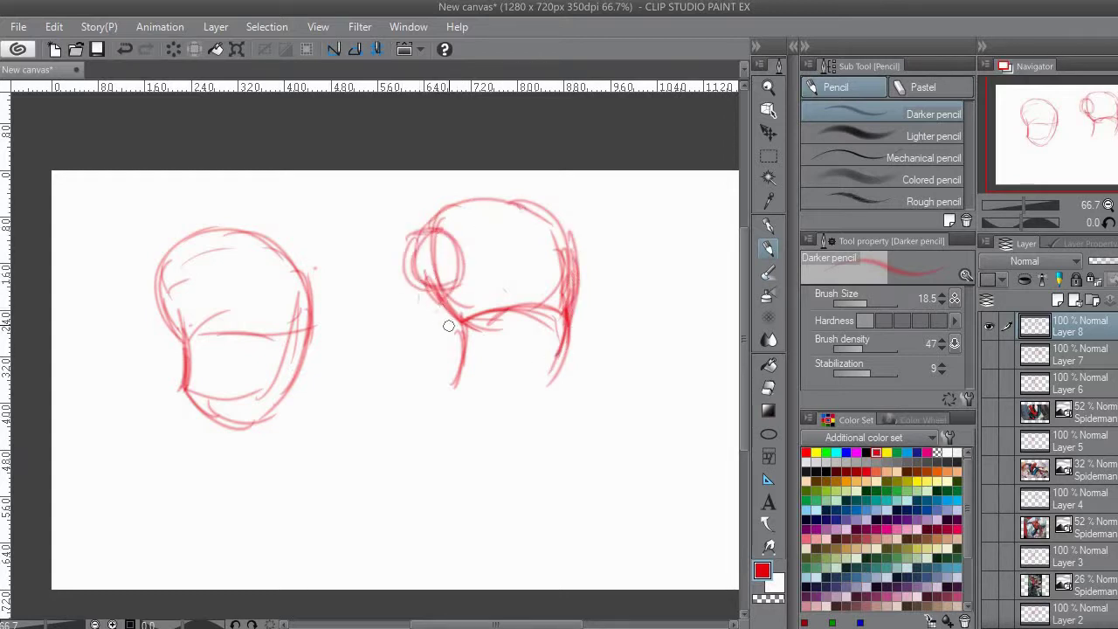
pyautogui.moveTo(437, 295)
pyautogui.mouseDown()
pyautogui.moveTo(456, 341)
pyautogui.moveTo(451, 378)
pyautogui.mouseUp()
pyautogui.moveTo(573, 262)
pyautogui.mouseDown()
pyautogui.moveTo(564, 348)
pyautogui.moveTo(563, 329)
pyautogui.mouseUp()
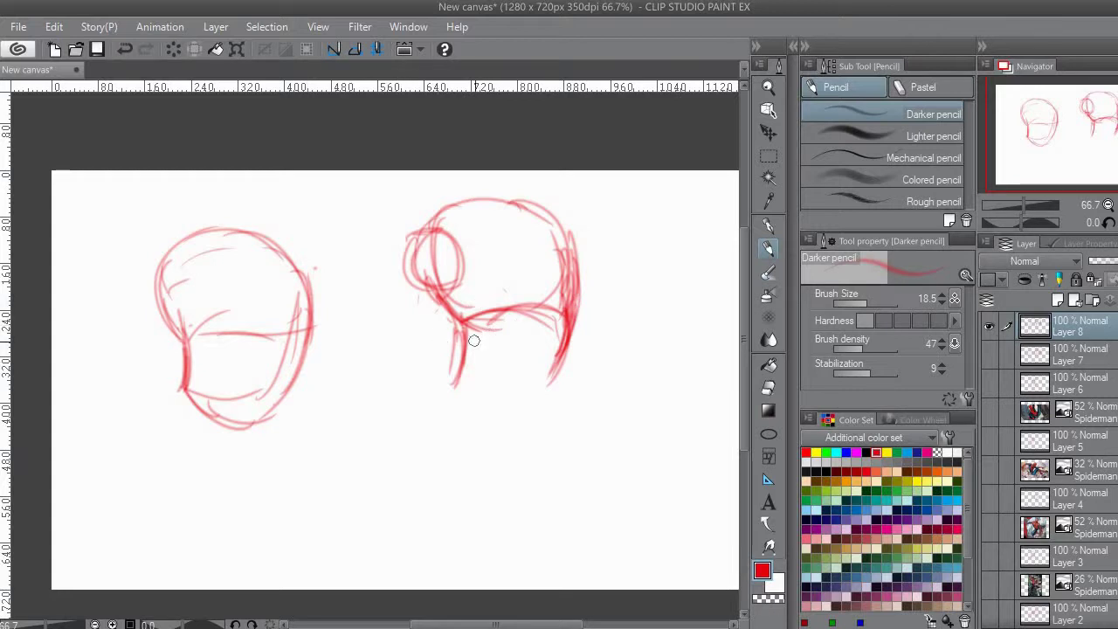
# Close the second torso's waist with a curved base and complete the ellipse under its ribcage
pyautogui.moveTo(472, 382)
pyautogui.mouseDown()
pyautogui.moveTo(498, 398)
pyautogui.moveTo(561, 373)
pyautogui.mouseUp()
pyautogui.moveTo(496, 329); pyautogui.dragTo(554, 326)
pyautogui.moveTo(554, 379); pyautogui.dragTo(532, 401)
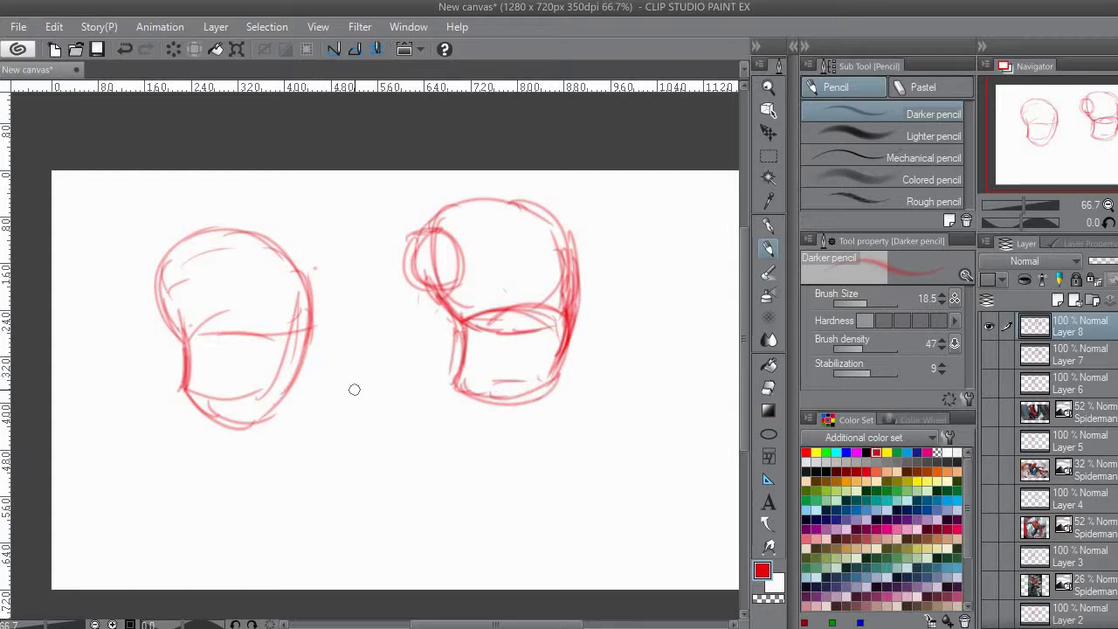
# Sketch a third ribcage between and below the other torsos, with a centre curve, a round shoulder and an upper arm
pyautogui.moveTo(369, 348); pyautogui.dragTo(356, 458)
pyautogui.moveTo(364, 358)
pyautogui.mouseDown()
pyautogui.moveTo(344, 407)
pyautogui.moveTo(355, 461)
pyautogui.mouseUp()
pyautogui.moveTo(327, 355)
pyautogui.mouseDown()
pyautogui.moveTo(361, 340)
pyautogui.moveTo(313, 427)
pyautogui.mouseUp()
pyautogui.moveTo(316, 360)
pyautogui.mouseDown()
pyautogui.moveTo(300, 387)
pyautogui.moveTo(315, 453)
pyautogui.mouseUp()
pyautogui.moveTo(307, 414)
pyautogui.mouseDown()
pyautogui.moveTo(394, 332)
pyautogui.moveTo(441, 358)
pyautogui.moveTo(447, 378)
pyautogui.moveTo(320, 363)
pyautogui.moveTo(400, 463)
pyautogui.moveTo(452, 451)
pyautogui.moveTo(446, 387)
pyautogui.moveTo(301, 365)
pyautogui.moveTo(418, 480)
pyautogui.moveTo(441, 367)
pyautogui.moveTo(475, 397)
pyautogui.moveTo(437, 385)
pyautogui.moveTo(469, 430)
pyautogui.mouseUp()
pyautogui.moveTo(313, 370)
pyautogui.mouseDown()
pyautogui.moveTo(306, 397)
pyautogui.moveTo(468, 420)
pyautogui.moveTo(443, 351)
pyautogui.mouseUp()
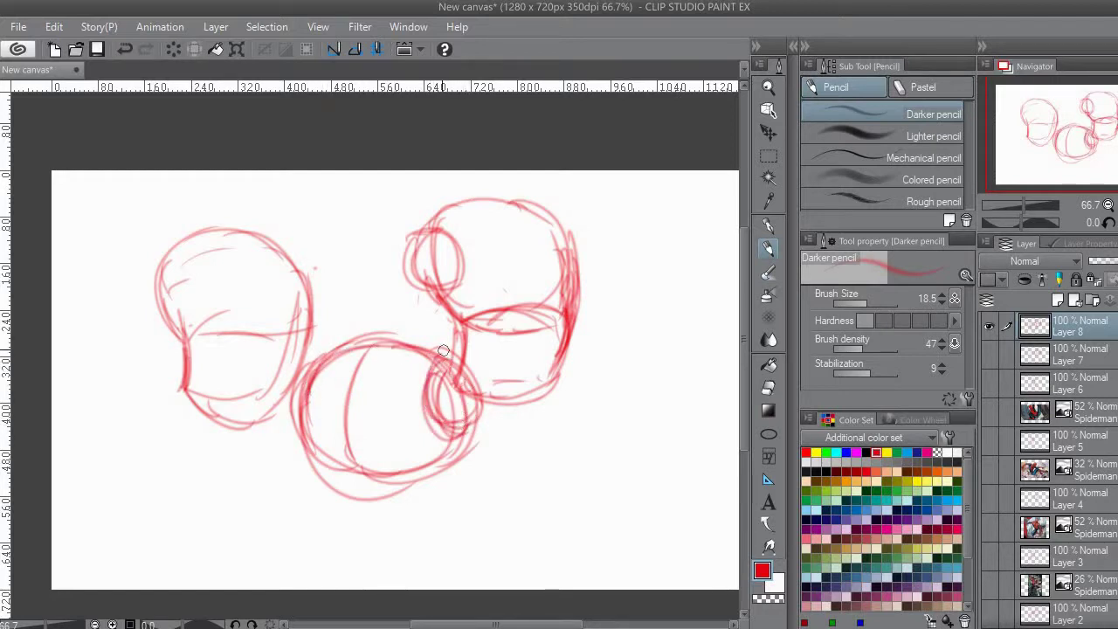
pyautogui.moveTo(485, 396)
pyautogui.mouseDown()
pyautogui.moveTo(448, 371)
pyautogui.moveTo(483, 395)
pyautogui.moveTo(454, 426)
pyautogui.moveTo(470, 426)
pyautogui.moveTo(464, 474)
pyautogui.moveTo(510, 449)
pyautogui.moveTo(475, 489)
pyautogui.moveTo(521, 522)
pyautogui.mouseUp()
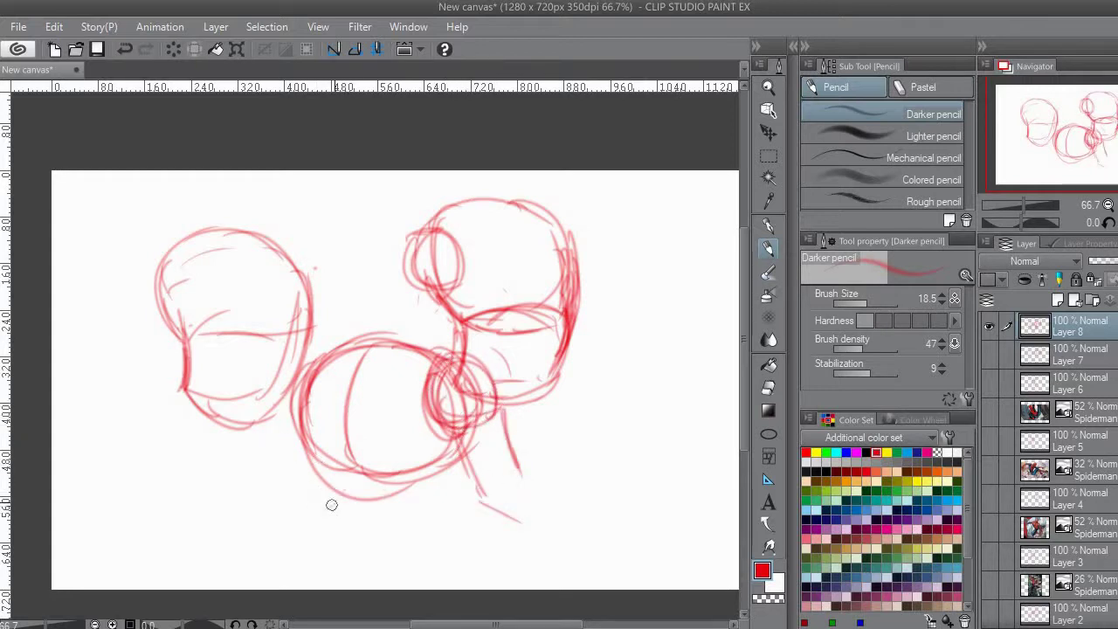
# Draw the curved waist and the thighs below the third ribcage
pyautogui.moveTo(306, 465)
pyautogui.mouseDown()
pyautogui.moveTo(299, 476)
pyautogui.moveTo(350, 514)
pyautogui.moveTo(402, 505)
pyautogui.moveTo(423, 466)
pyautogui.mouseUp()
pyautogui.moveTo(300, 427)
pyautogui.mouseDown()
pyautogui.moveTo(354, 524)
pyautogui.moveTo(428, 477)
pyautogui.moveTo(362, 524)
pyautogui.moveTo(284, 479)
pyautogui.moveTo(242, 509)
pyautogui.moveTo(299, 549)
pyautogui.mouseUp()
pyautogui.moveTo(267, 503); pyautogui.dragTo(259, 591)
pyautogui.moveTo(364, 529); pyautogui.dragTo(370, 588)
pyautogui.moveTo(404, 517)
pyautogui.mouseDown()
pyautogui.moveTo(384, 559)
pyautogui.moveTo(422, 496)
pyautogui.mouseUp()
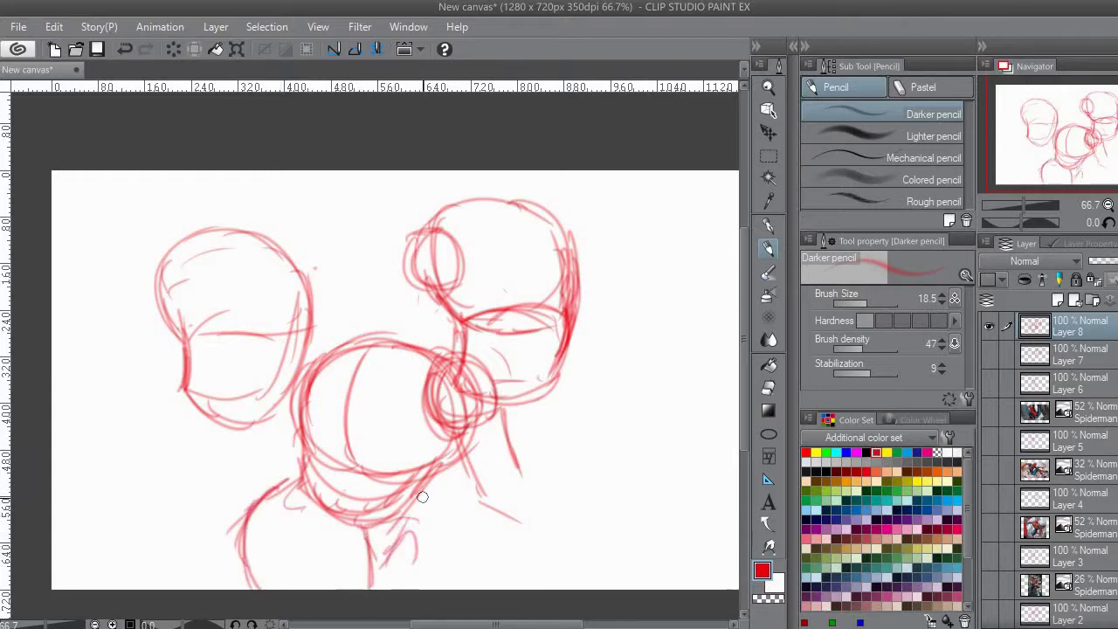
# Sketch an oval head overlapping the upper part of the third ribcage
pyautogui.moveTo(330, 348)
pyautogui.mouseDown()
pyautogui.moveTo(381, 381)
pyautogui.moveTo(370, 402)
pyautogui.mouseUp()
pyautogui.moveTo(351, 390)
pyautogui.mouseDown()
pyautogui.moveTo(335, 326)
pyautogui.moveTo(416, 385)
pyautogui.moveTo(405, 392)
pyautogui.moveTo(375, 312)
pyautogui.moveTo(419, 410)
pyautogui.mouseUp()
pyautogui.moveTo(304, 374)
pyautogui.mouseDown()
pyautogui.moveTo(325, 330)
pyautogui.moveTo(288, 397)
pyautogui.moveTo(278, 306)
pyautogui.moveTo(308, 312)
pyautogui.moveTo(311, 347)
pyautogui.mouseUp()
# Add the opposite shoulder with its raised arm to the third figure, and draw the other arm's forearm
pyautogui.moveTo(266, 328)
pyautogui.mouseDown()
pyautogui.moveTo(194, 401)
pyautogui.moveTo(195, 425)
pyautogui.mouseUp()
pyautogui.moveTo(202, 432); pyautogui.dragTo(279, 380)
pyautogui.moveTo(294, 336); pyautogui.dragTo(360, 382)
pyautogui.moveTo(489, 486)
pyautogui.mouseDown()
pyautogui.moveTo(503, 498)
pyautogui.moveTo(545, 481)
pyautogui.moveTo(577, 518)
pyautogui.mouseUp()
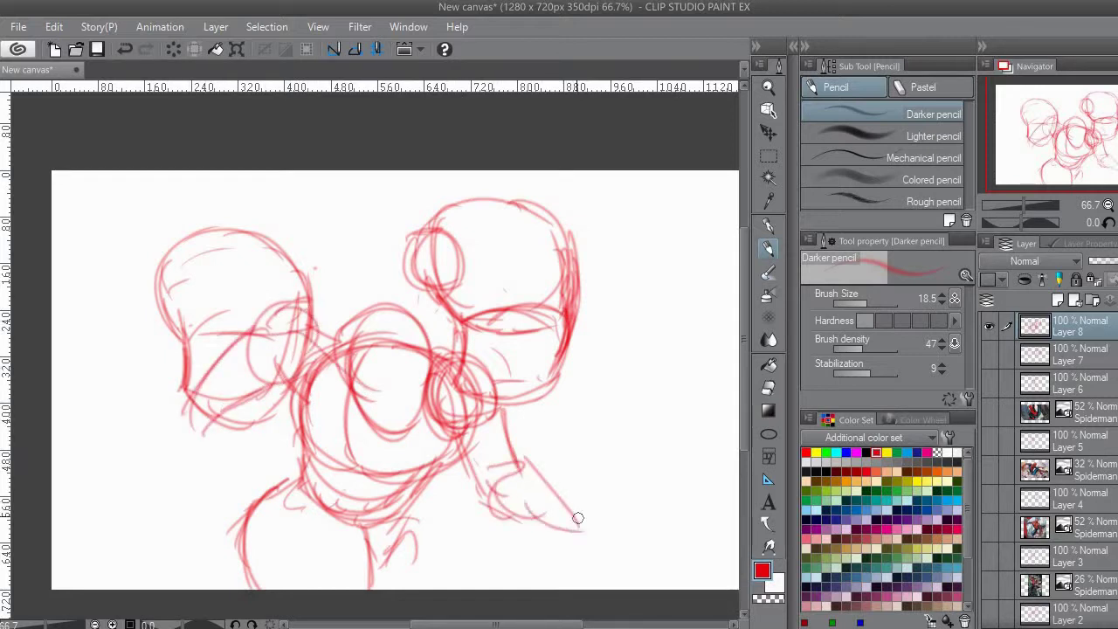
# Reinforce the third figure's thigh outlines and the lower part of its head
pyautogui.moveTo(389, 387)
pyautogui.mouseDown()
pyautogui.moveTo(347, 320)
pyautogui.moveTo(398, 427)
pyautogui.mouseUp()
pyautogui.moveTo(377, 533); pyautogui.dragTo(372, 587)
pyautogui.moveTo(291, 477)
pyautogui.mouseDown()
pyautogui.moveTo(264, 495)
pyautogui.moveTo(254, 587)
pyautogui.mouseUp()
pyautogui.moveTo(413, 505); pyautogui.dragTo(391, 578)
# Add a facial guideline, darken the head and shoulder contours, and restate the lower chest curve on the third figure
pyautogui.moveTo(376, 383); pyautogui.dragTo(420, 387)
pyautogui.moveTo(355, 314)
pyautogui.mouseDown()
pyautogui.moveTo(372, 395)
pyautogui.moveTo(384, 298)
pyautogui.mouseUp()
pyautogui.moveTo(367, 316); pyautogui.dragTo(374, 424)
pyautogui.moveTo(353, 338)
pyautogui.mouseDown()
pyautogui.moveTo(432, 342)
pyautogui.moveTo(428, 402)
pyautogui.moveTo(341, 393)
pyautogui.mouseUp()
pyautogui.moveTo(338, 352)
pyautogui.mouseDown()
pyautogui.moveTo(315, 376)
pyautogui.moveTo(311, 407)
pyautogui.mouseUp()
pyautogui.moveTo(360, 340); pyautogui.dragTo(320, 358)
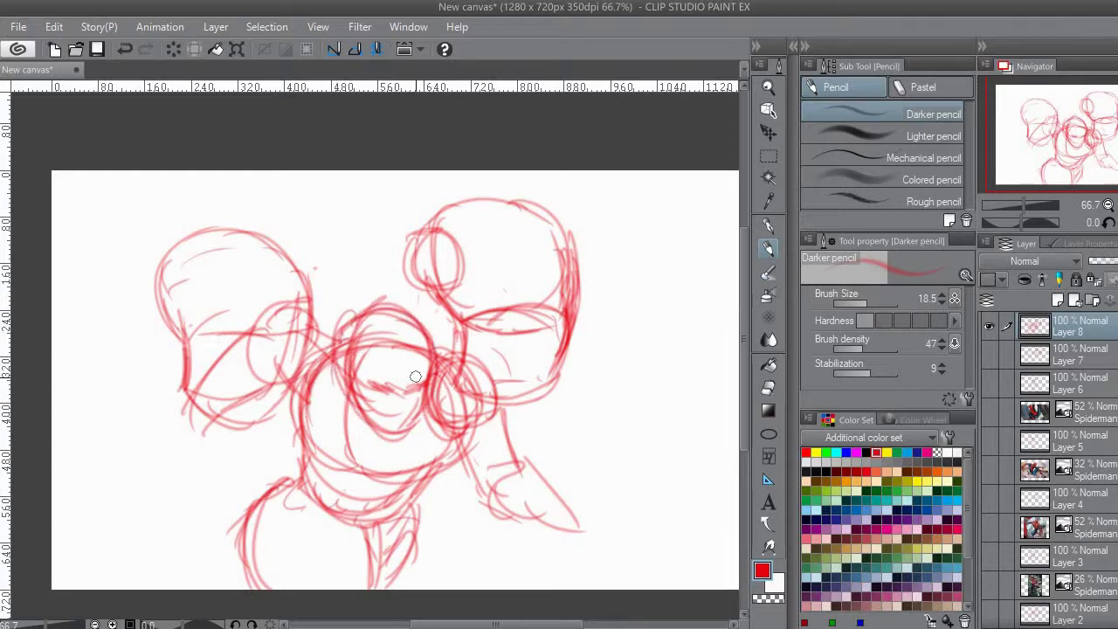
pyautogui.moveTo(315, 439)
pyautogui.mouseDown()
pyautogui.moveTo(308, 490)
pyautogui.moveTo(400, 507)
pyautogui.moveTo(448, 443)
pyautogui.mouseUp()
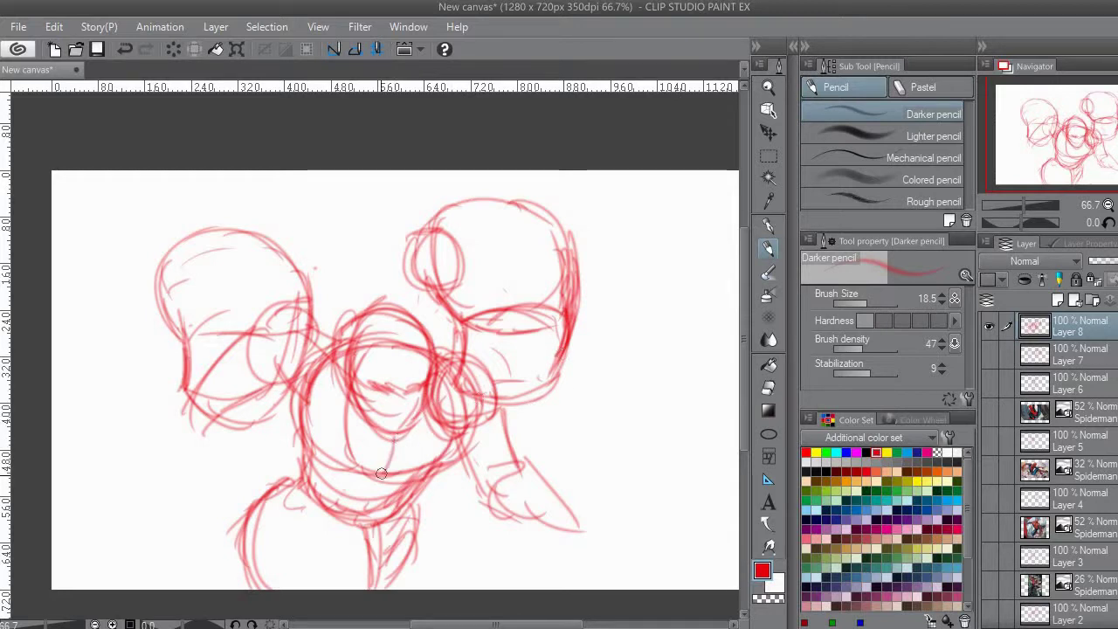